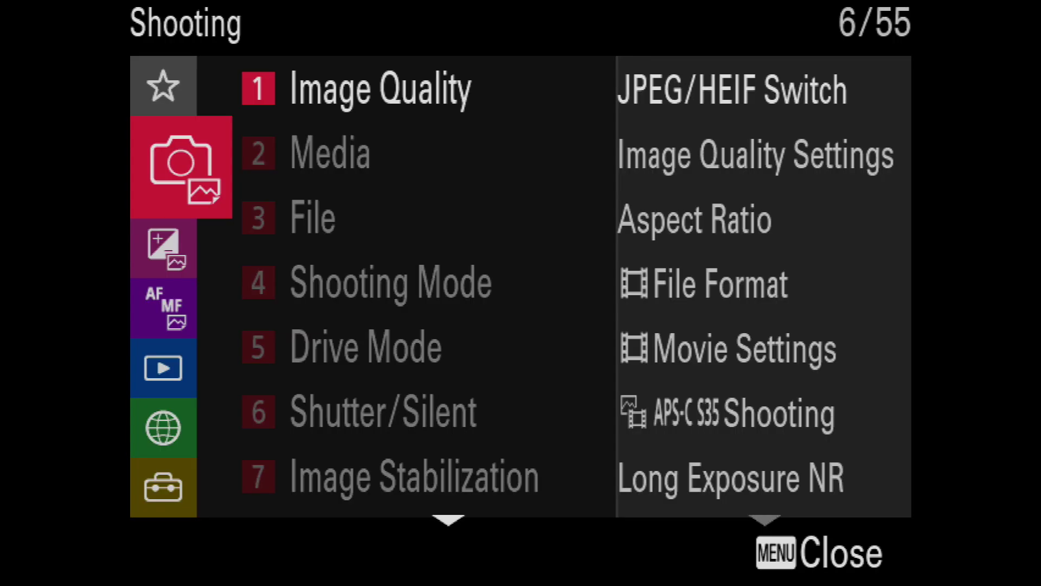
- Keep the A1's RAW File Type at Lossless Comp (L) after browsing the M and S sizes, and confirm
{"action": "key", "text": "Right"}
{"action": "key", "text": "Right"}
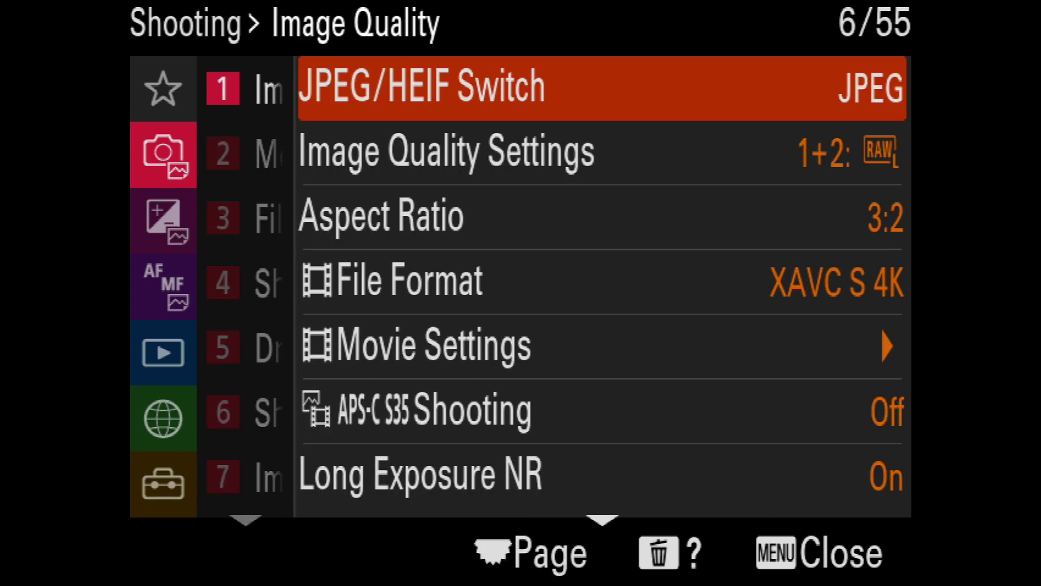
{"action": "key", "text": "Down"}
{"action": "key", "text": "Return"}
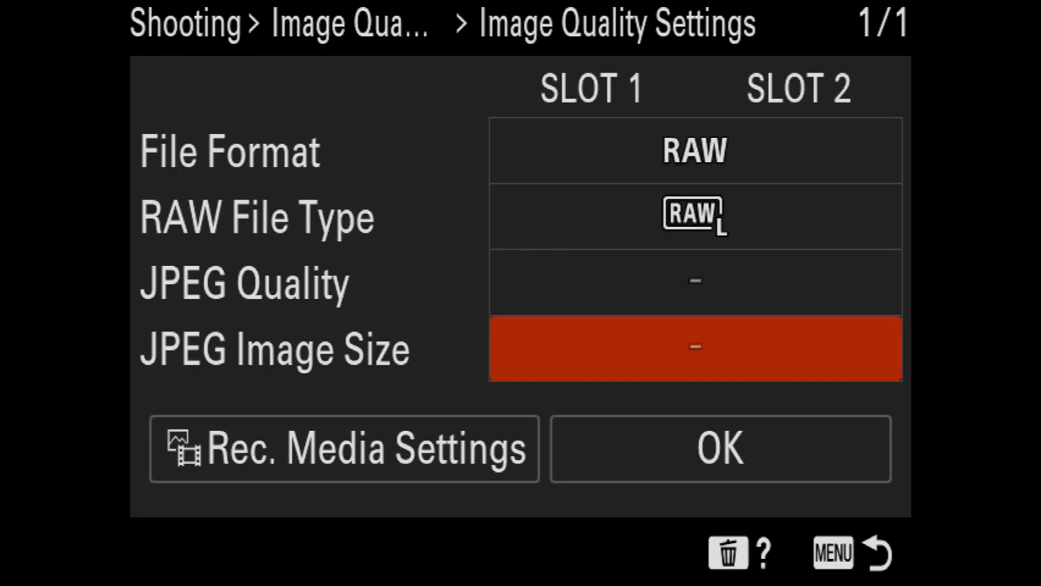
{"action": "key", "text": "Up"}
{"action": "key", "text": "Up"}
{"action": "key", "text": "Return"}
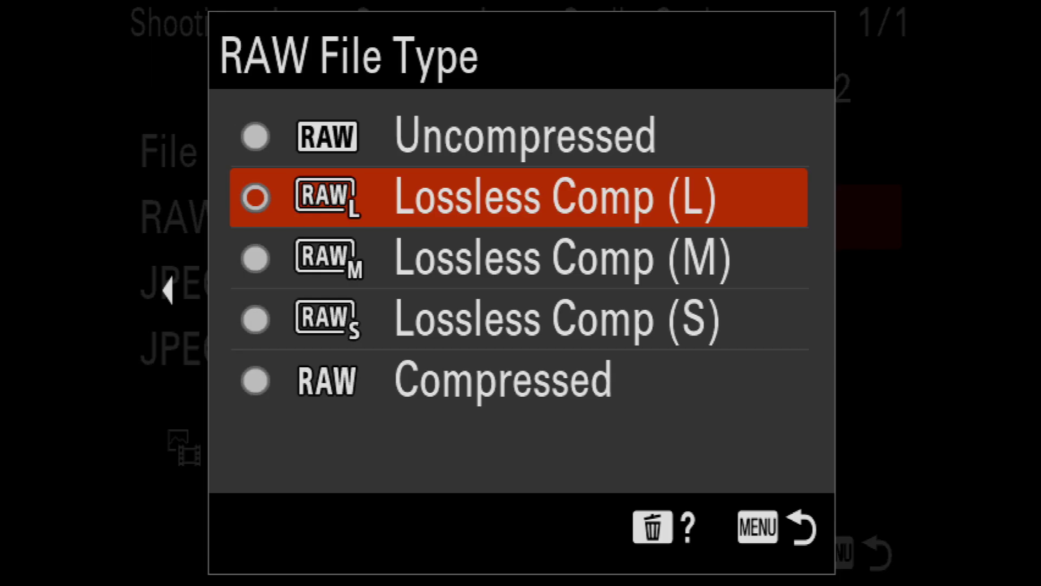
{"action": "key", "text": "Down"}
{"action": "key", "text": "Down"}
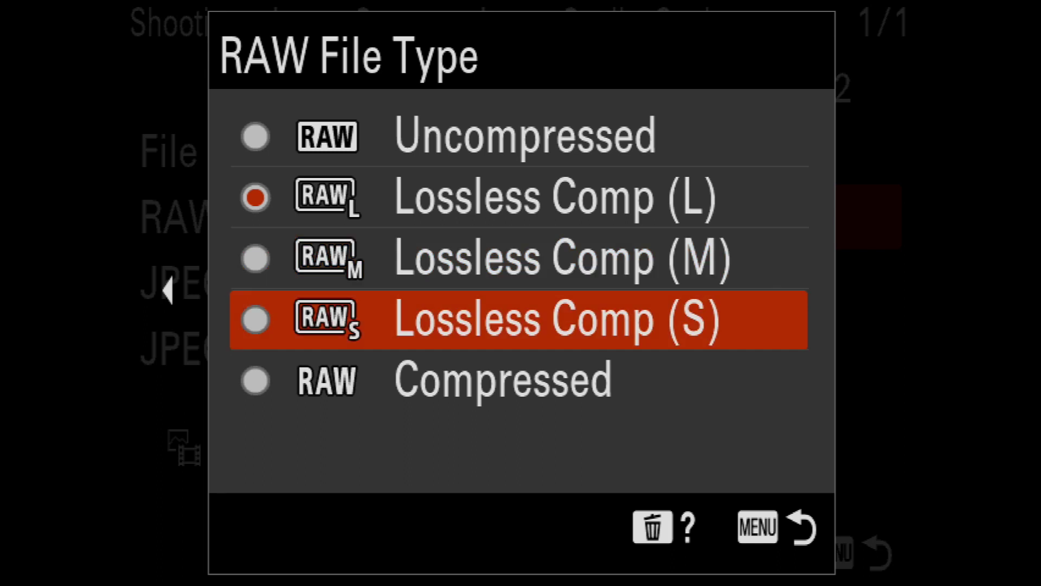
{"action": "key", "text": "Up"}
{"action": "key", "text": "Up"}
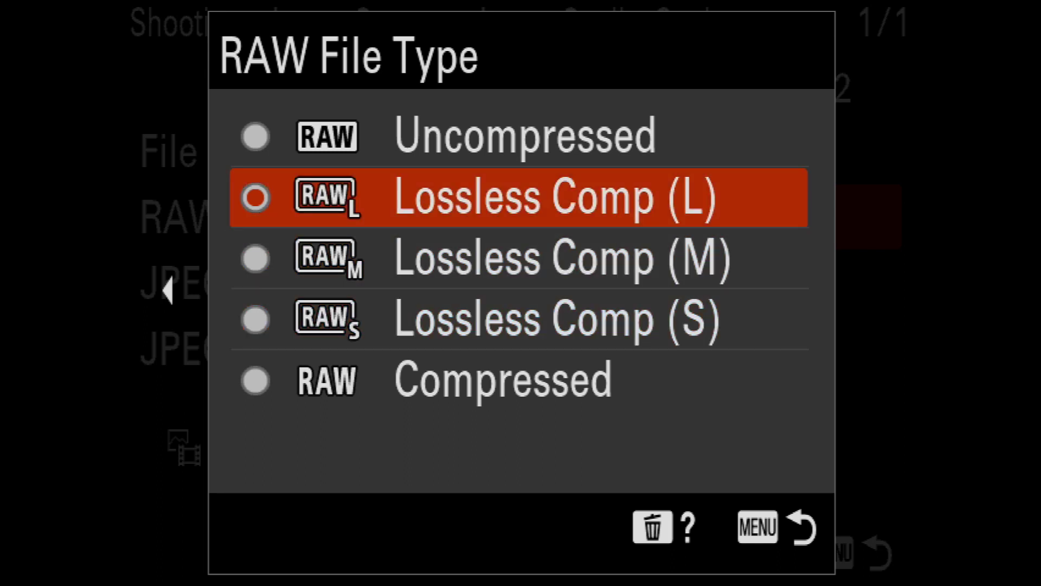
{"action": "key", "text": "Return"}
{"action": "key", "text": "Down"}
{"action": "key", "text": "Down"}
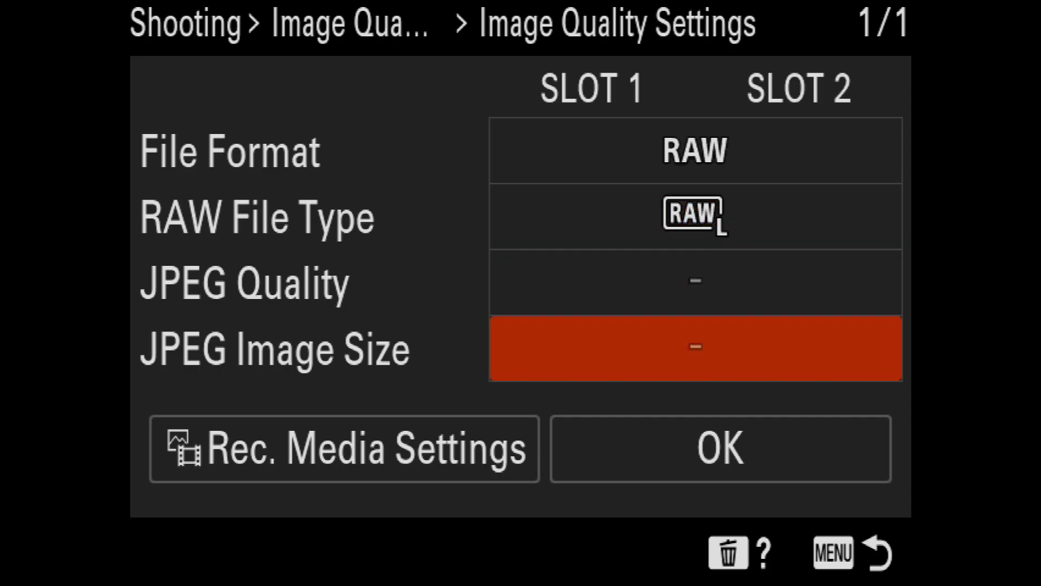
{"action": "key", "text": "Down"}
{"action": "key", "text": "Return"}
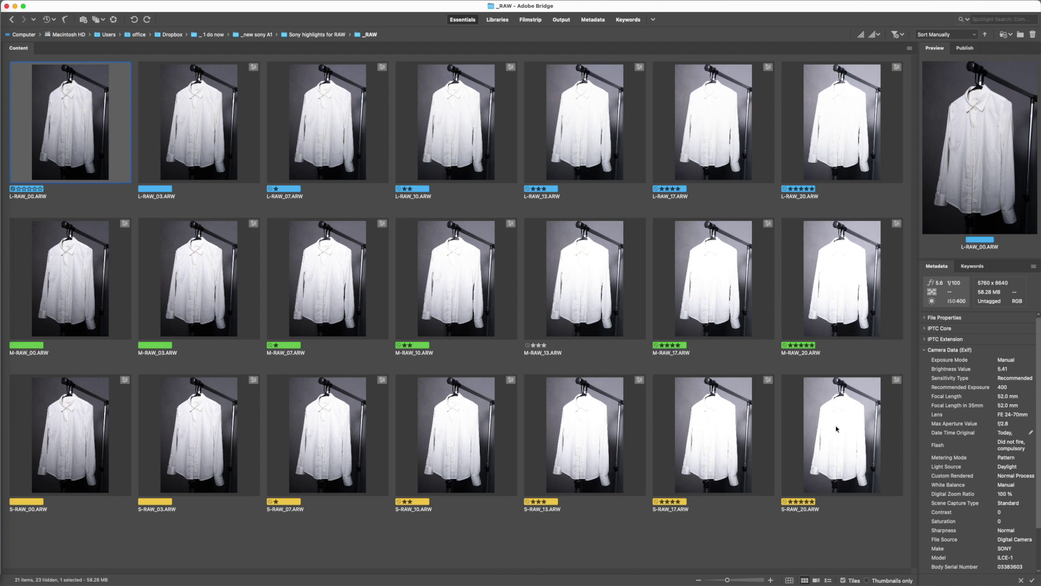
- Select L-RAW_07.ARW and M-RAW_07.ARW together in Bridge's Content panel
{"action": "left_click", "coordinate": [324, 142]}
{"action": "left_click", "coordinate": [325, 277], "text": "super"}
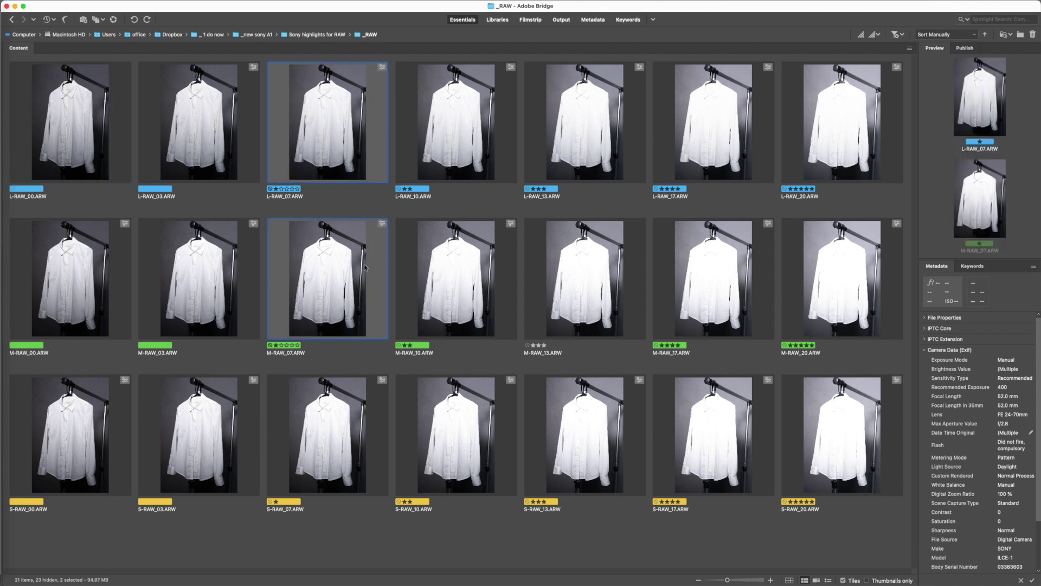
- Add S-RAW_07 to the selection and open all three RAW_07 files in Camera Raw
{"action": "left_click", "coordinate": [333, 420], "text": "super"}
{"action": "right_click", "coordinate": [353, 173]}
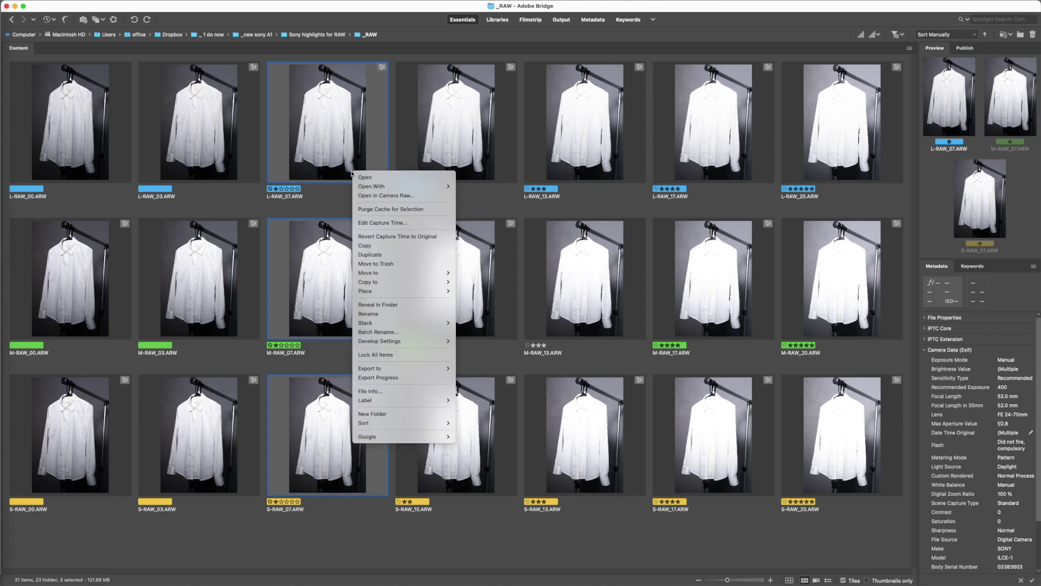
{"action": "left_click", "coordinate": [385, 196]}
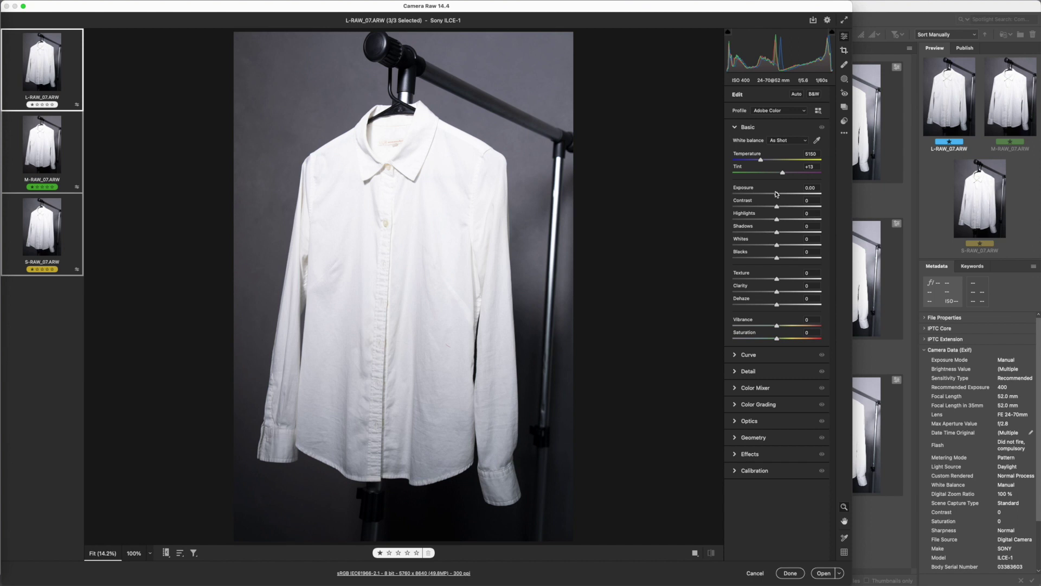
- Set Exposure to -0.65 on all three, check M and S, and apply with Done
{"action": "left_click_drag", "start_coordinate": [778, 195], "coordinate": [771, 194]}
{"action": "left_click", "coordinate": [50, 146]}
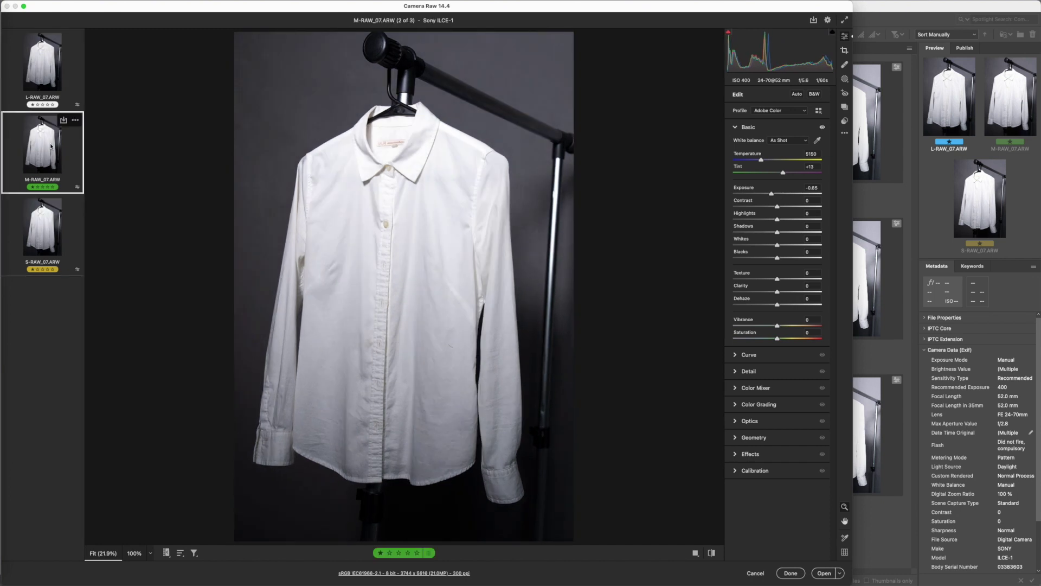
{"action": "left_click", "coordinate": [43, 216]}
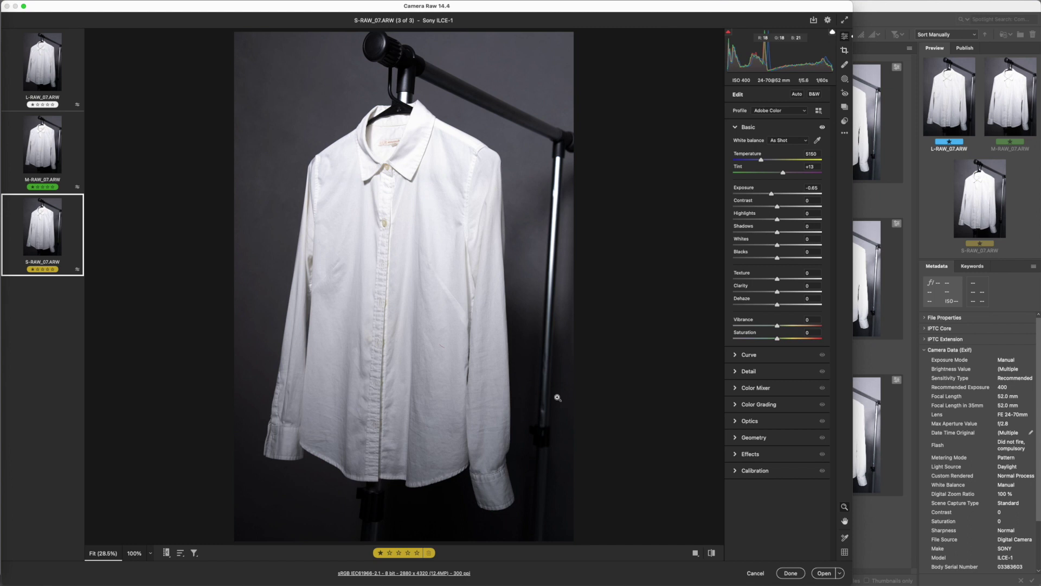
{"action": "left_click", "coordinate": [790, 576]}
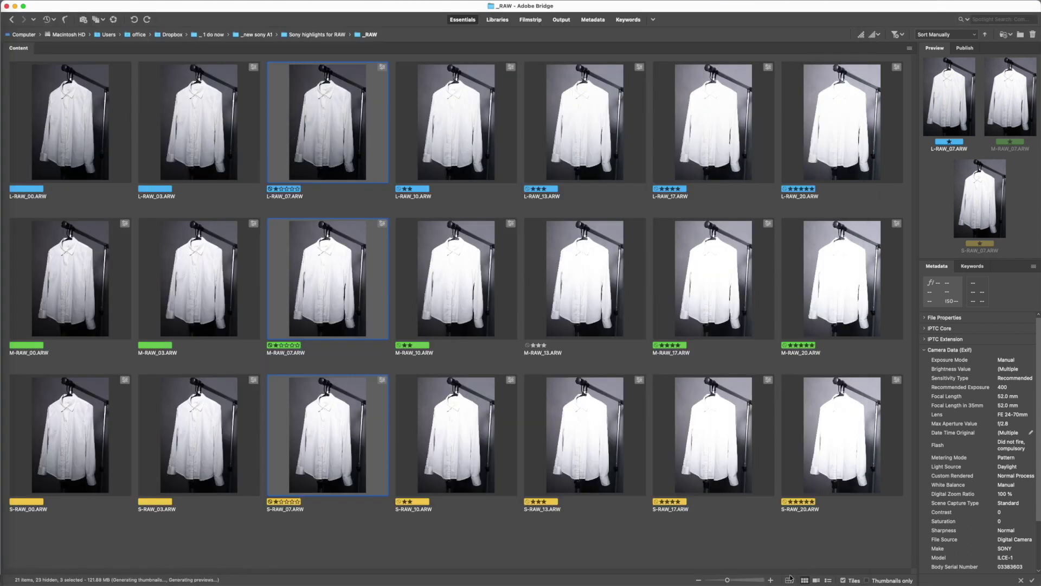
- Select L-, M- and S-RAW_10 in Bridge and open them in Camera Raw
{"action": "left_click", "coordinate": [456, 170]}
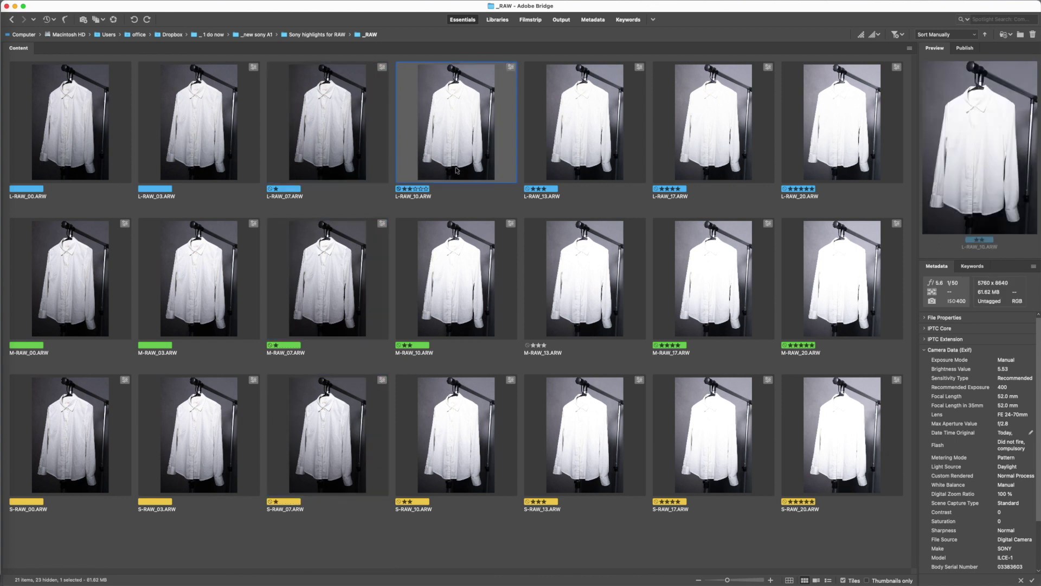
{"action": "left_click", "coordinate": [451, 253], "text": "super"}
{"action": "left_click", "coordinate": [455, 428], "text": "super"}
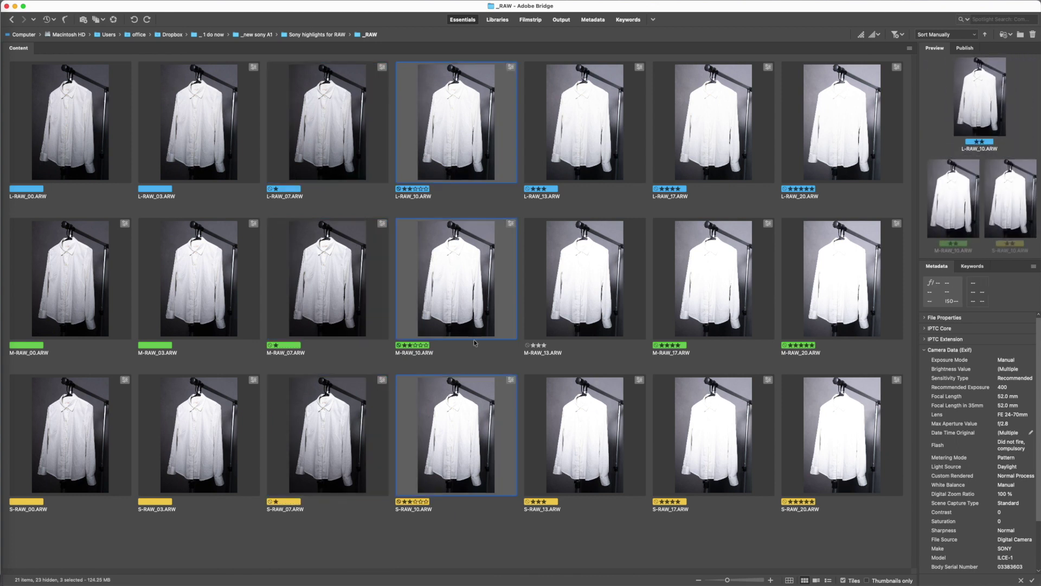
{"action": "right_click", "coordinate": [460, 112]}
{"action": "left_click", "coordinate": [494, 133]}
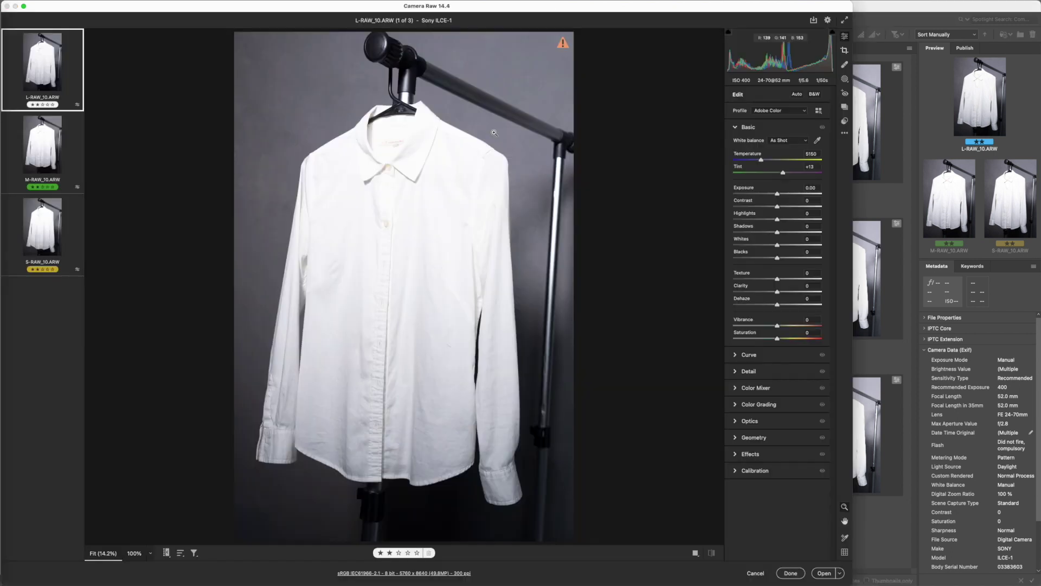
- Select all three images and lower their Exposure to -1.00
{"action": "key", "text": "super+a"}
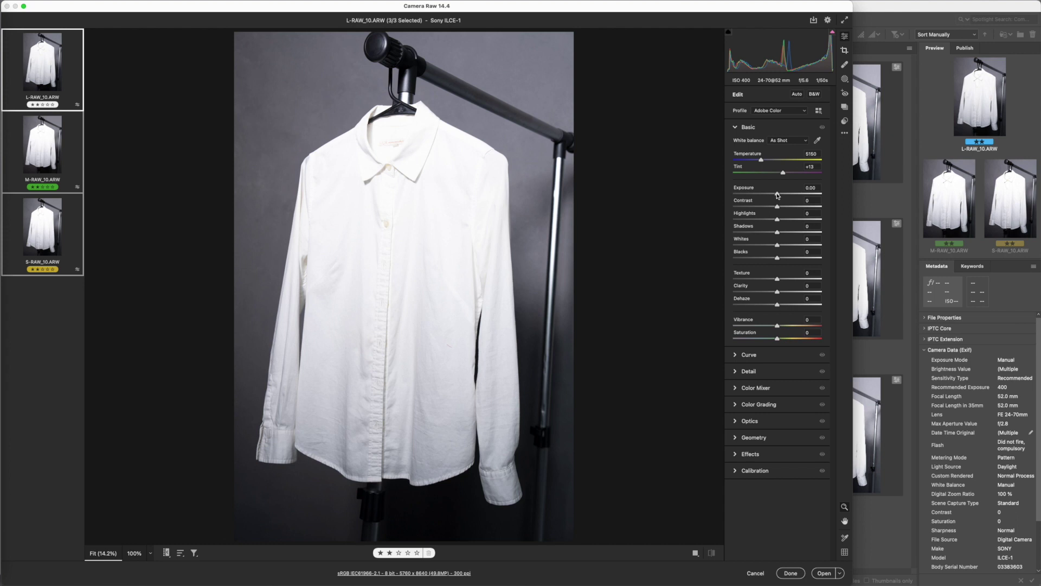
{"action": "left_click_drag", "start_coordinate": [777, 195], "coordinate": [769, 196]}
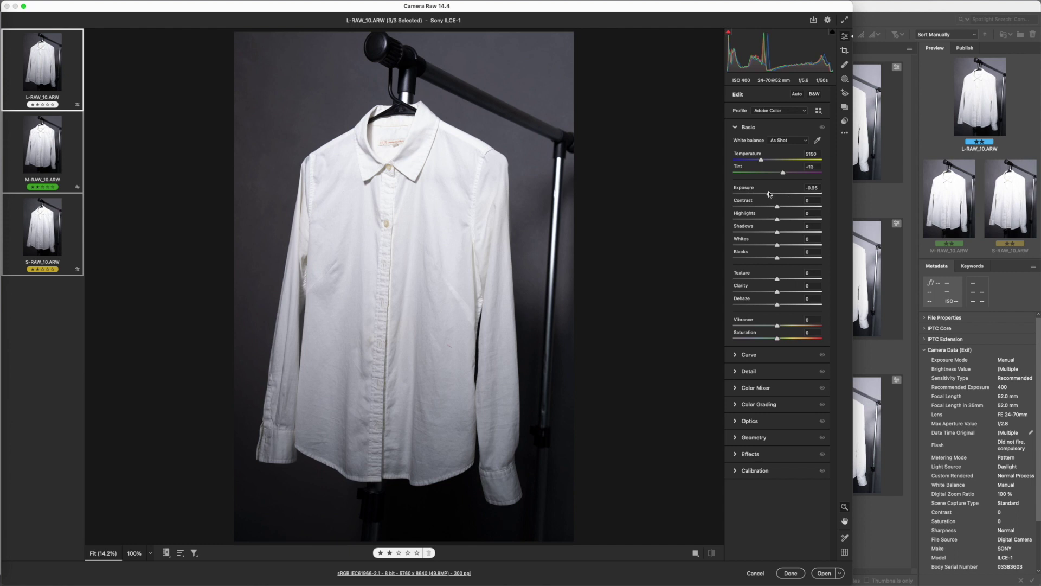
{"action": "left_click_drag", "start_coordinate": [768, 194], "coordinate": [769, 193]}
- Compare the L, M and S RAW_10 versions at -1.00 exposure, then apply the edits
{"action": "left_click", "coordinate": [56, 164]}
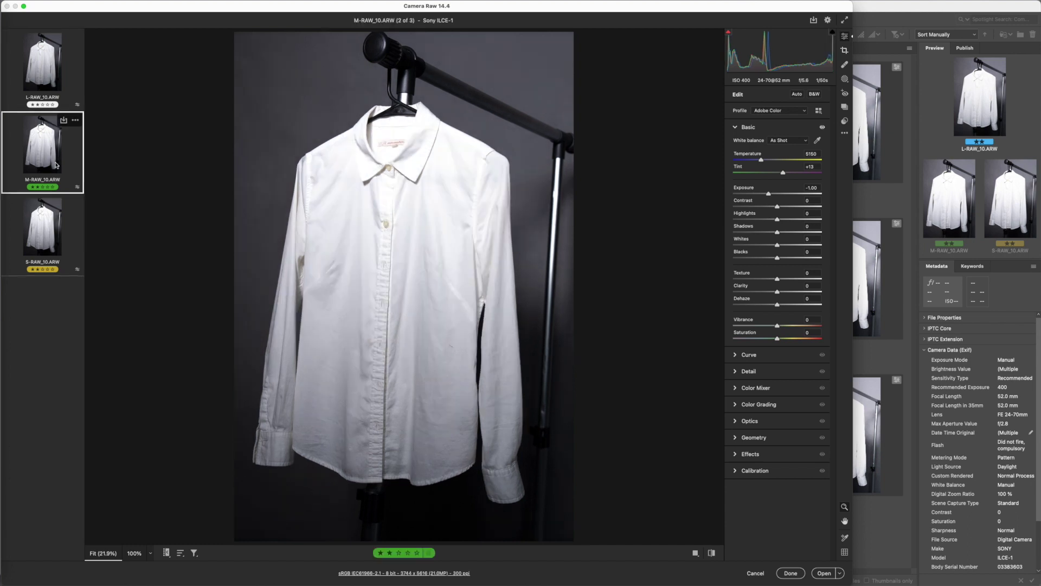
{"action": "left_click", "coordinate": [54, 88]}
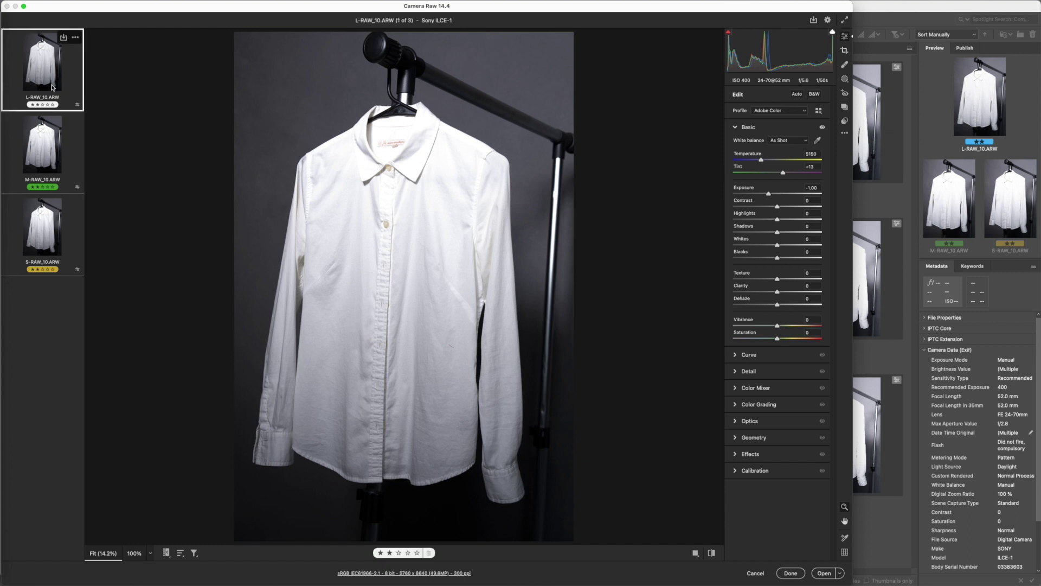
{"action": "left_click", "coordinate": [53, 151]}
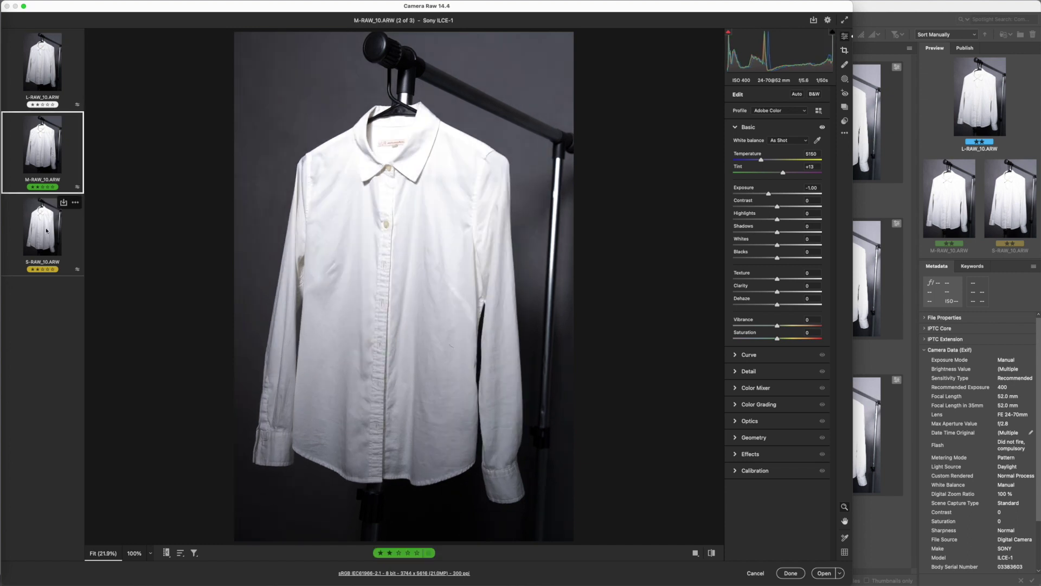
{"action": "left_click", "coordinate": [46, 230]}
{"action": "left_click", "coordinate": [57, 166]}
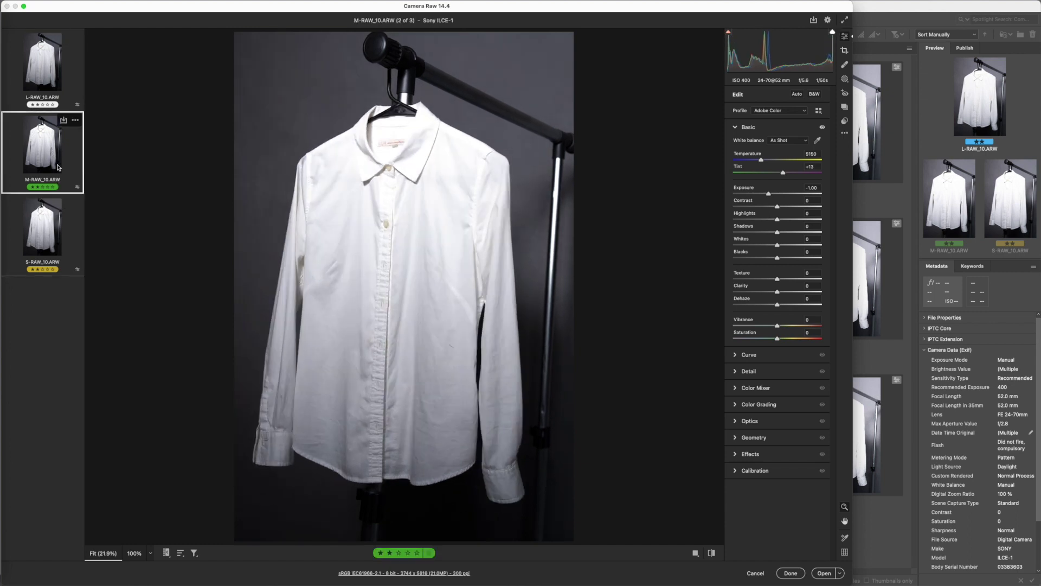
{"action": "left_click", "coordinate": [53, 84]}
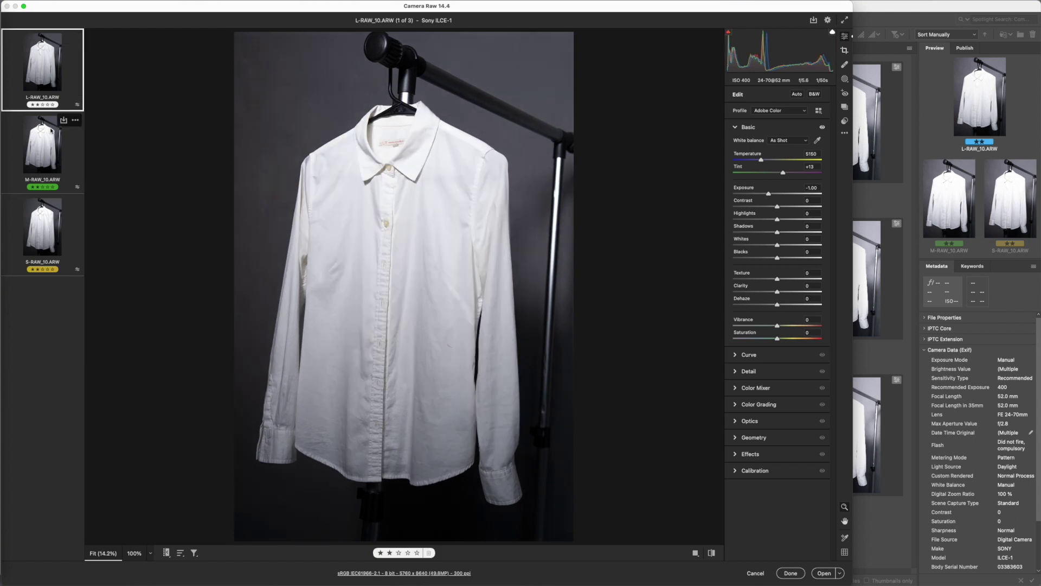
{"action": "left_click", "coordinate": [54, 163]}
{"action": "left_click", "coordinate": [48, 246]}
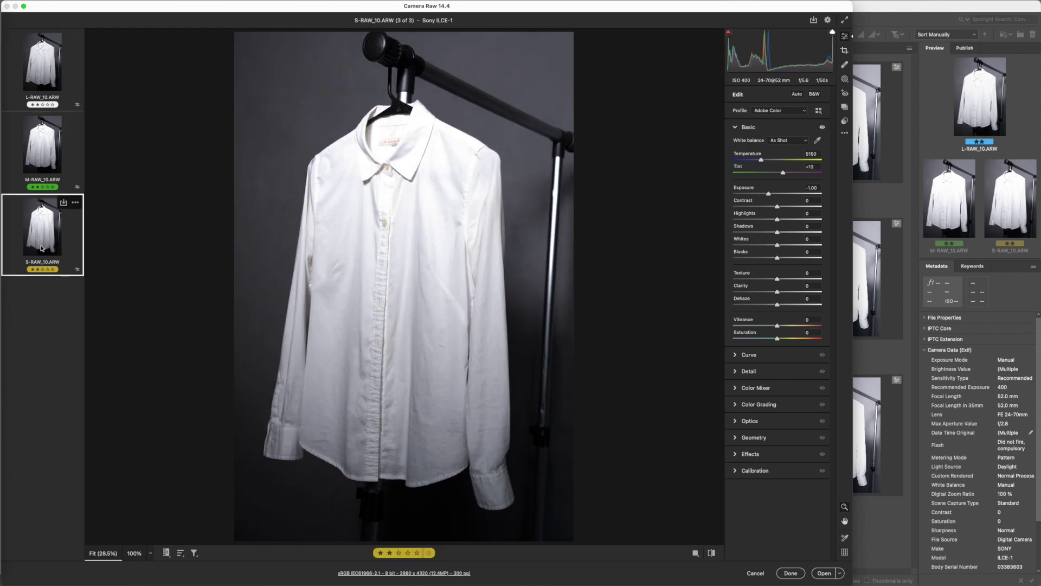
{"action": "left_click", "coordinate": [46, 147]}
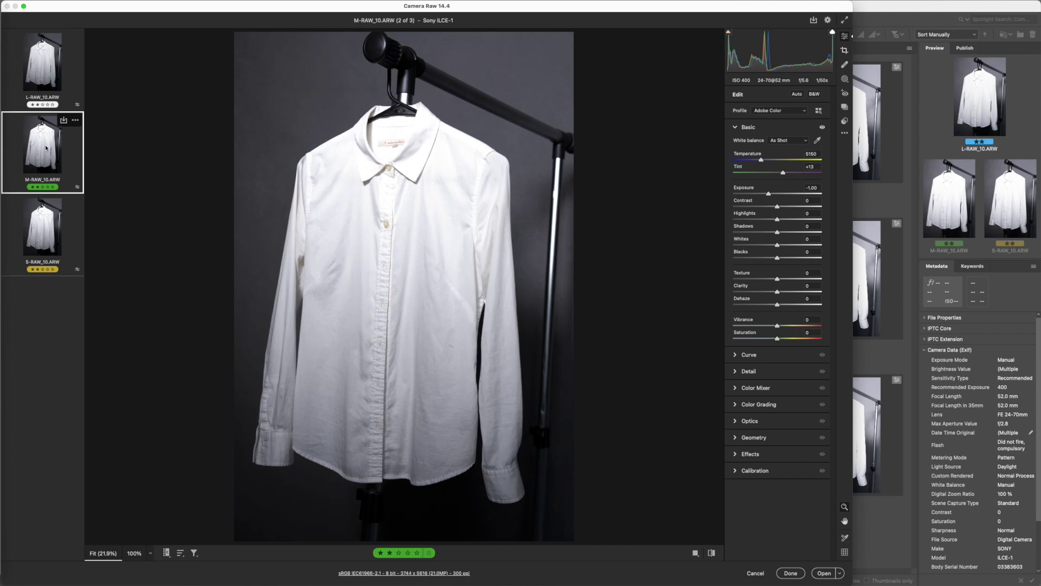
{"action": "left_click", "coordinate": [50, 228]}
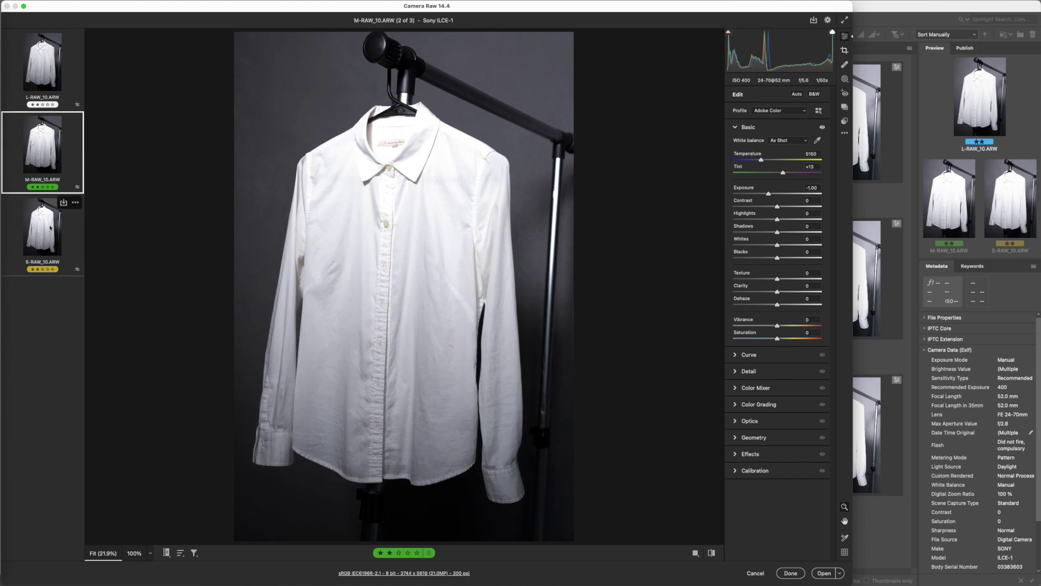
{"action": "left_click", "coordinate": [61, 82]}
{"action": "left_click", "coordinate": [47, 228]}
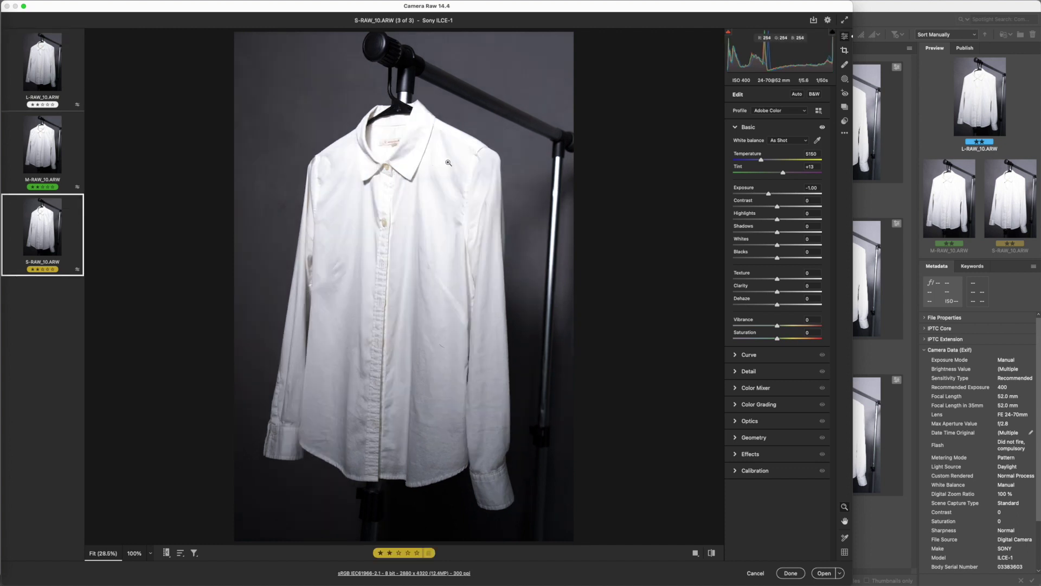
{"action": "left_click", "coordinate": [802, 573]}
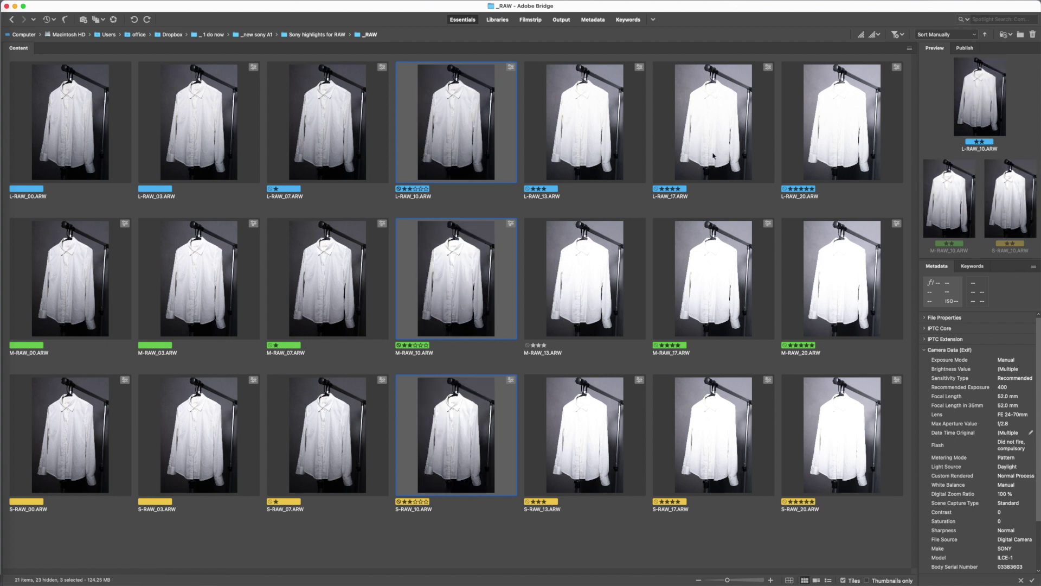
- Select the L, M and S RAW_13 shots and open them in Camera Raw
{"action": "left_click", "coordinate": [713, 155]}
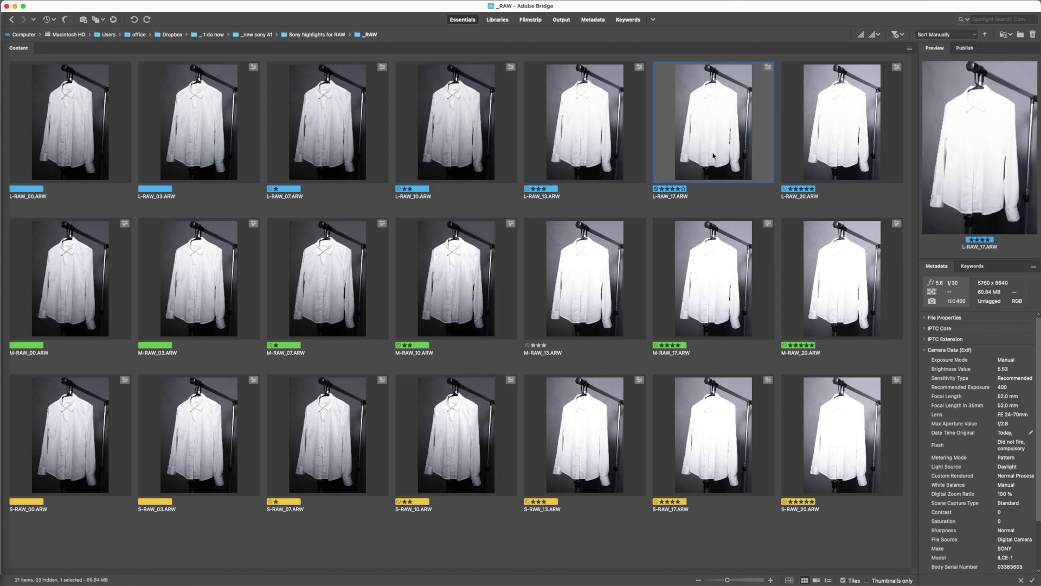
{"action": "left_click", "coordinate": [585, 120]}
{"action": "left_click", "coordinate": [584, 277], "text": "super"}
{"action": "left_click", "coordinate": [584, 434], "text": "super"}
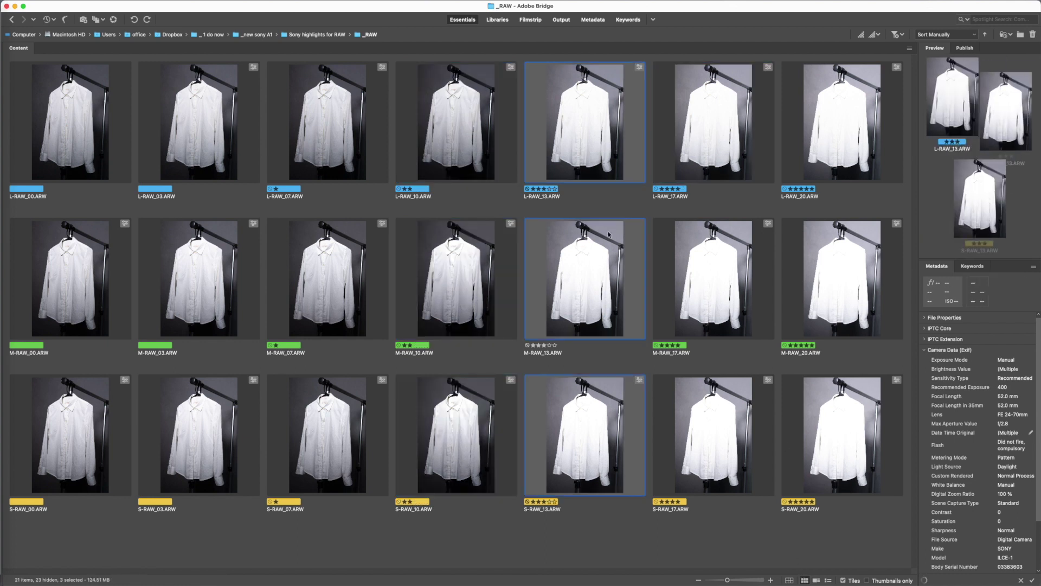
{"action": "right_click", "coordinate": [580, 138]}
{"action": "left_click", "coordinate": [608, 161]}
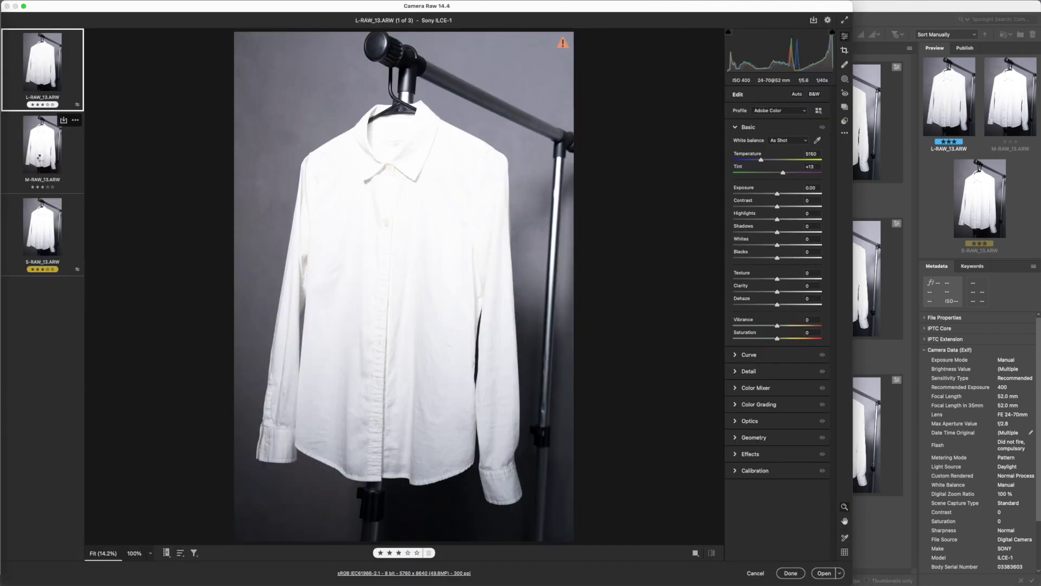
- Give M-RAW_13 a green label, then set Exposure to -1.35 on all three
{"action": "left_click", "coordinate": [41, 161]}
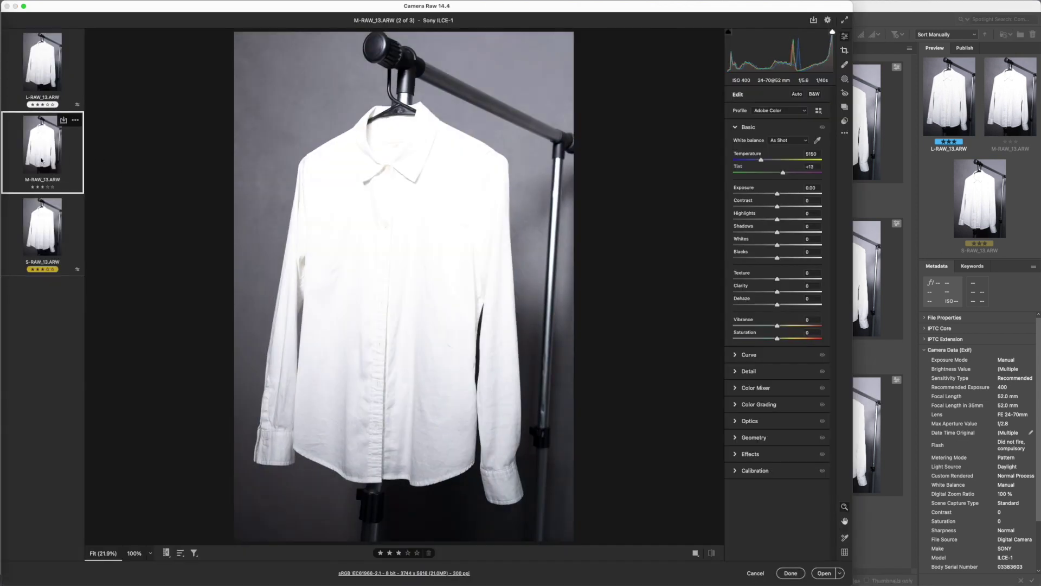
{"action": "key", "text": "super+8"}
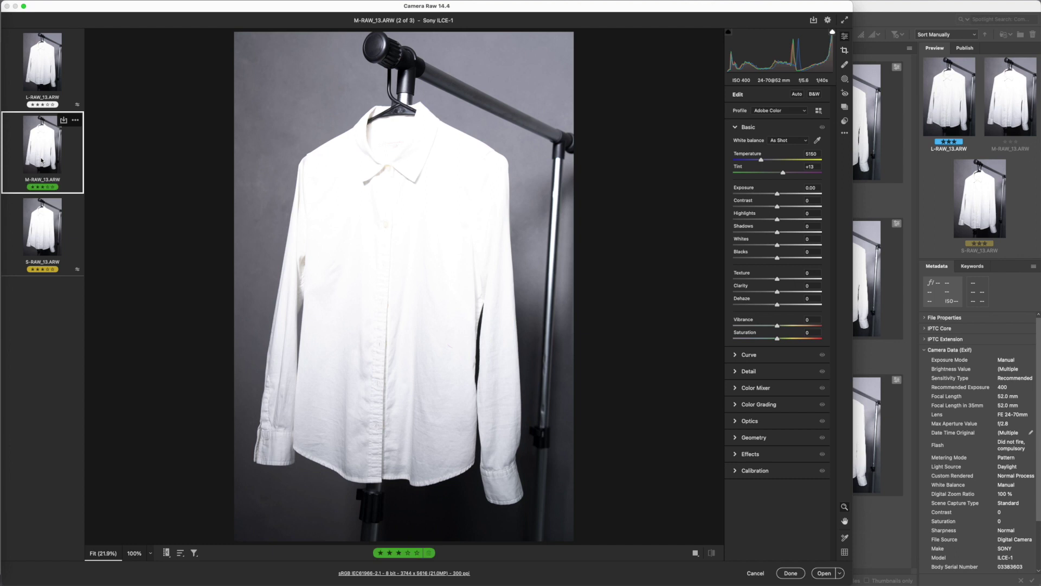
{"action": "left_click", "coordinate": [54, 106]}
{"action": "left_click", "coordinate": [44, 233], "text": "shift"}
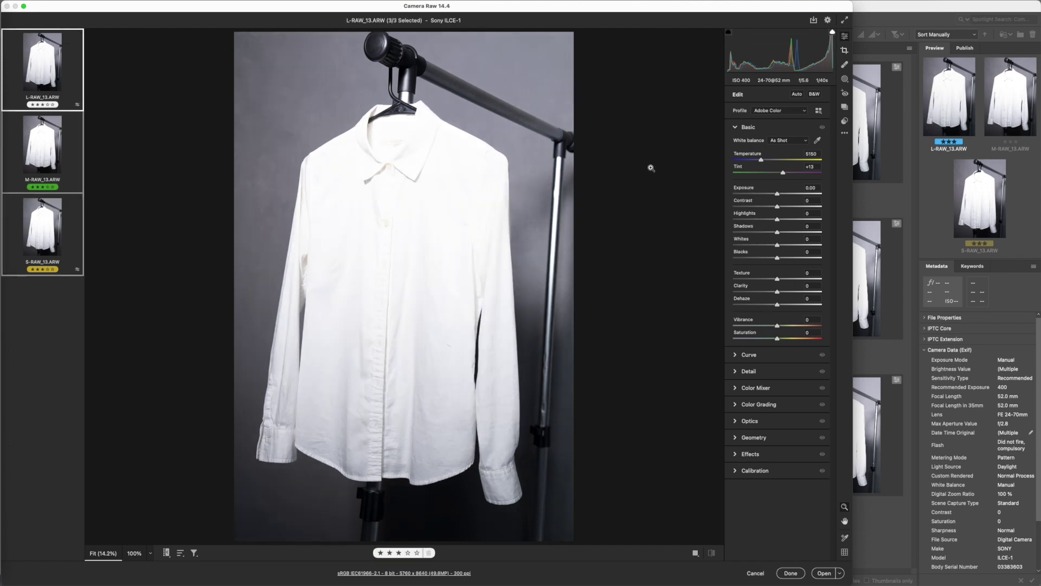
{"action": "left_click", "coordinate": [766, 194]}
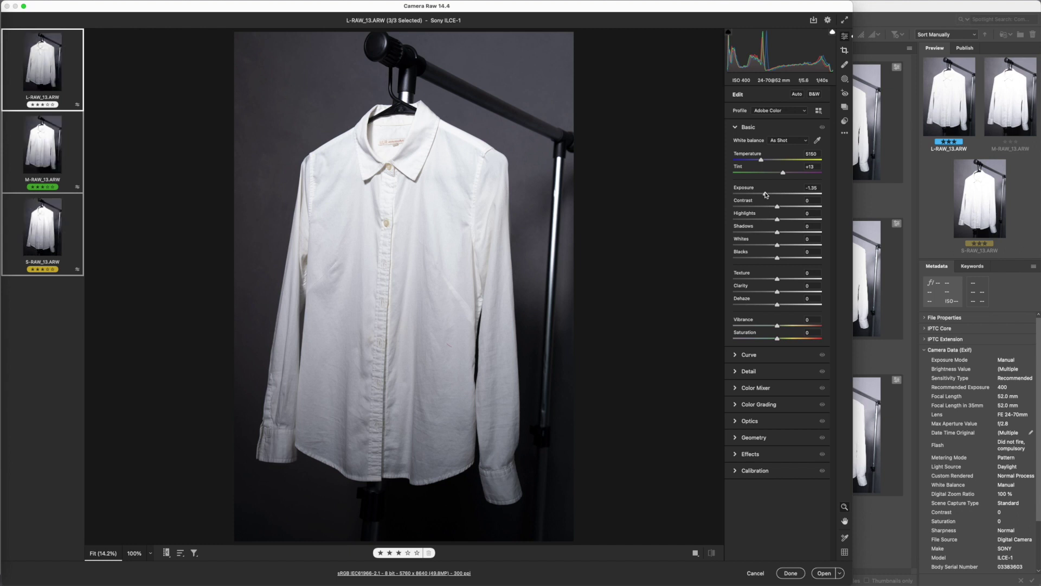
- Inspect the M and S RAW_13 results and apply the edits
{"action": "left_click", "coordinate": [49, 166]}
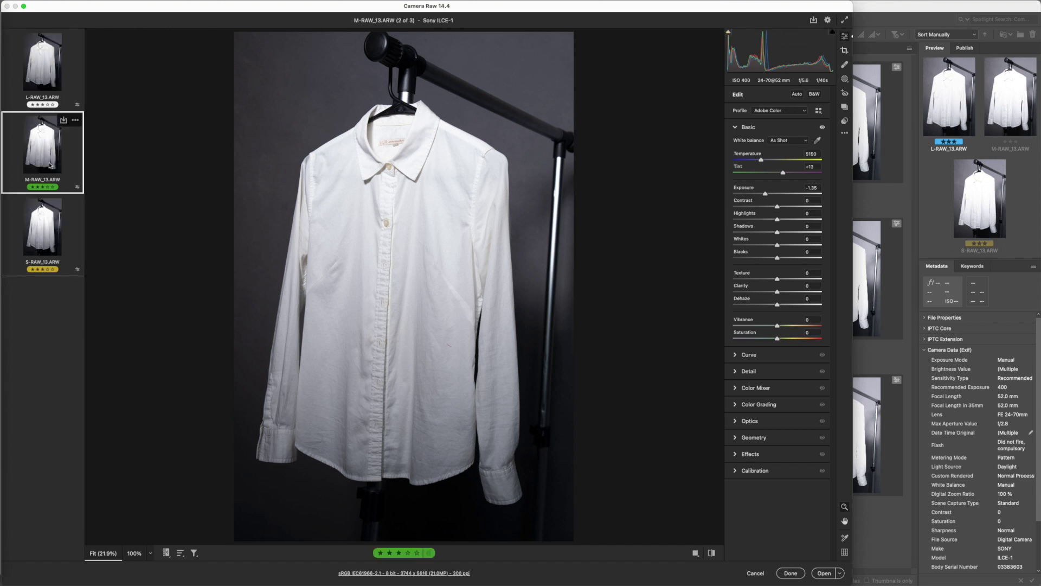
{"action": "left_click", "coordinate": [46, 242]}
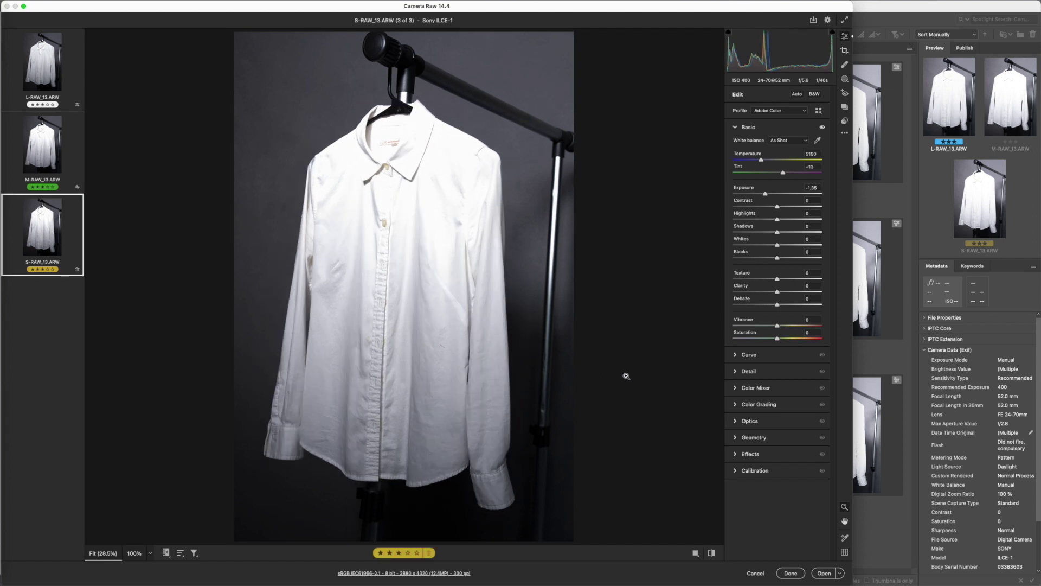
{"action": "left_click", "coordinate": [792, 573]}
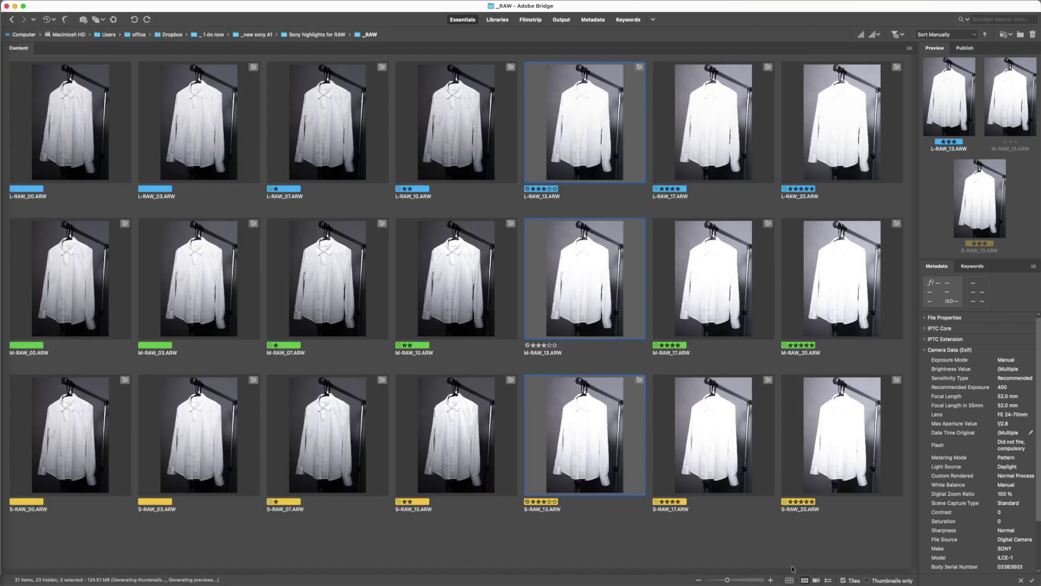
- Open L, M and S RAW_20 in Camera Raw and set Exposure to -2.00 on all three
{"action": "left_click", "coordinate": [831, 147]}
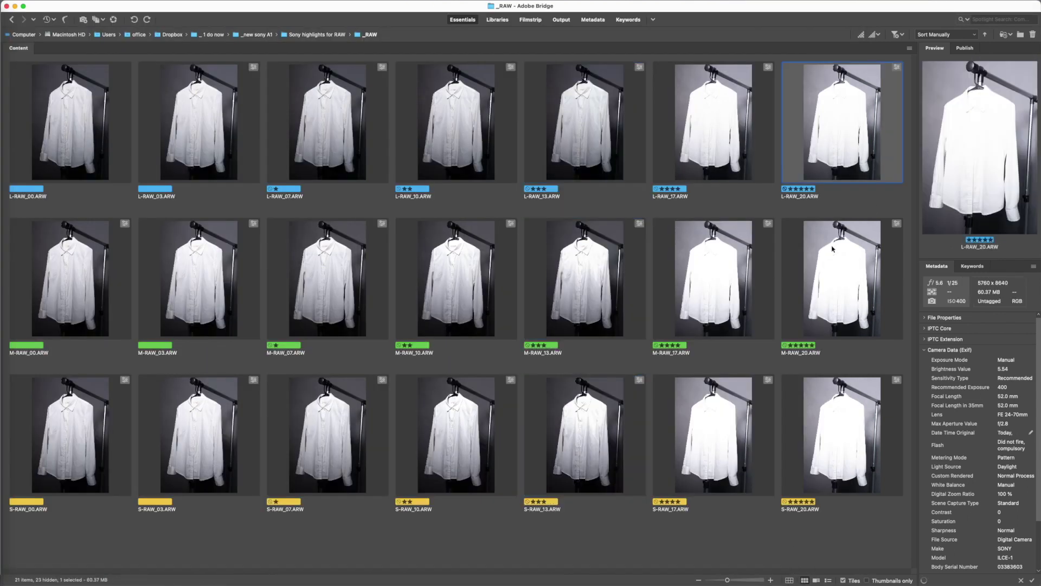
{"action": "left_click", "coordinate": [831, 264], "text": "super"}
{"action": "left_click", "coordinate": [831, 433], "text": "super"}
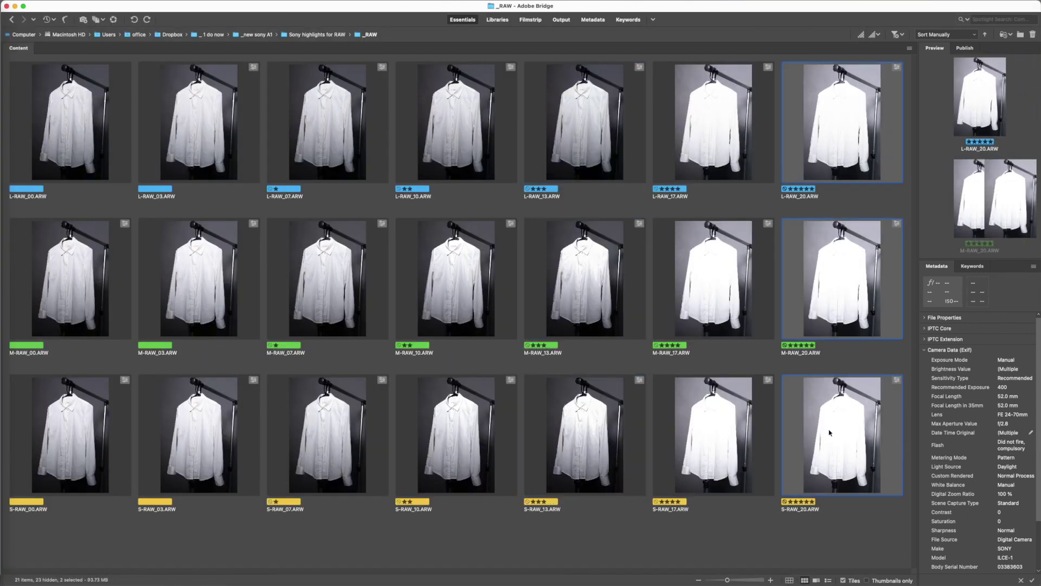
{"action": "right_click", "coordinate": [832, 135]}
{"action": "left_click", "coordinate": [862, 155]}
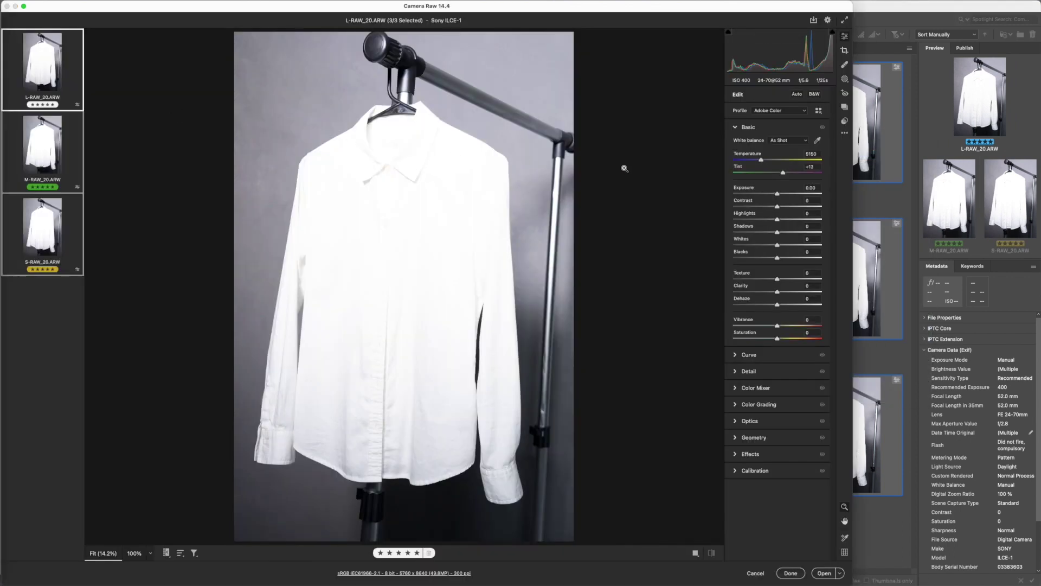
{"action": "left_click", "coordinate": [758, 194]}
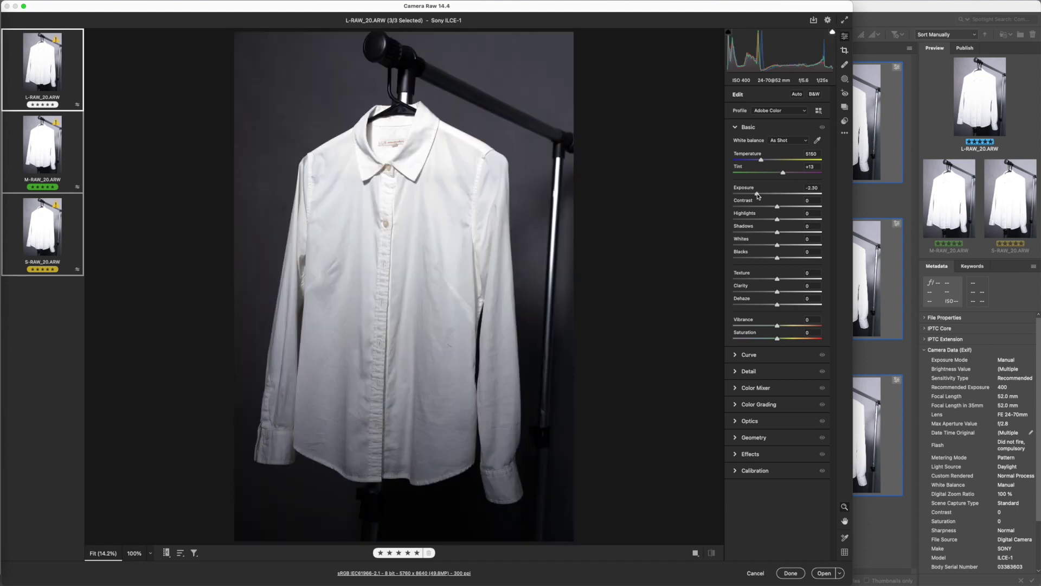
{"action": "left_click_drag", "start_coordinate": [757, 194], "coordinate": [760, 198]}
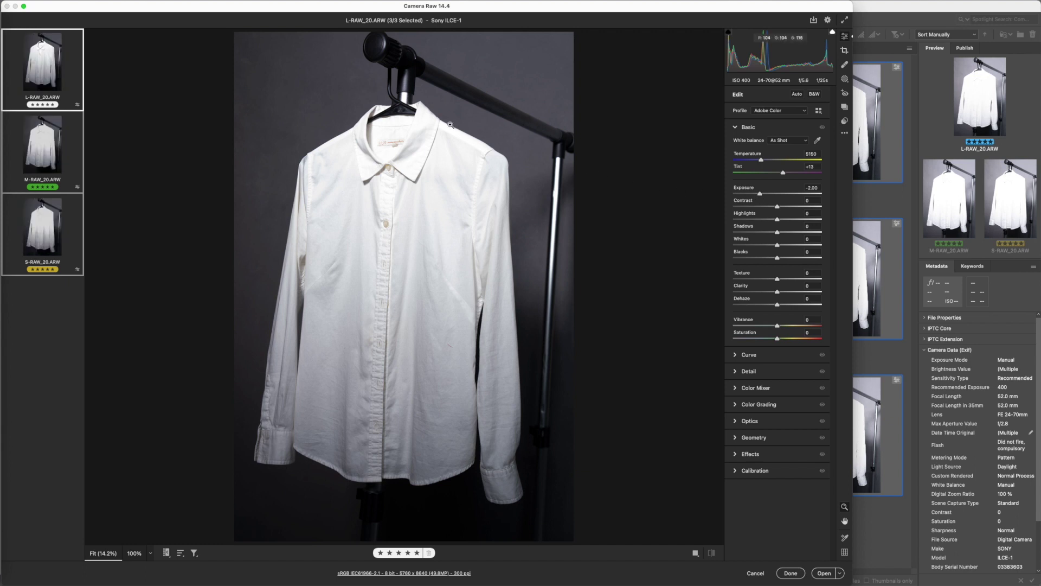
- Compare the L, M and S RAW_20 results, reselect all three, and apply the edits
{"action": "left_click", "coordinate": [49, 144]}
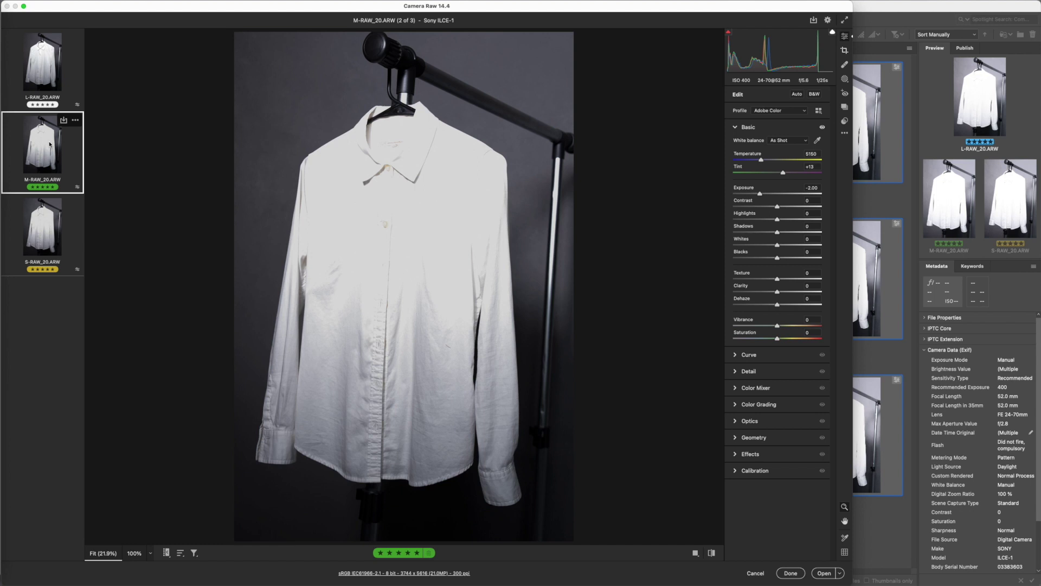
{"action": "left_click", "coordinate": [36, 221]}
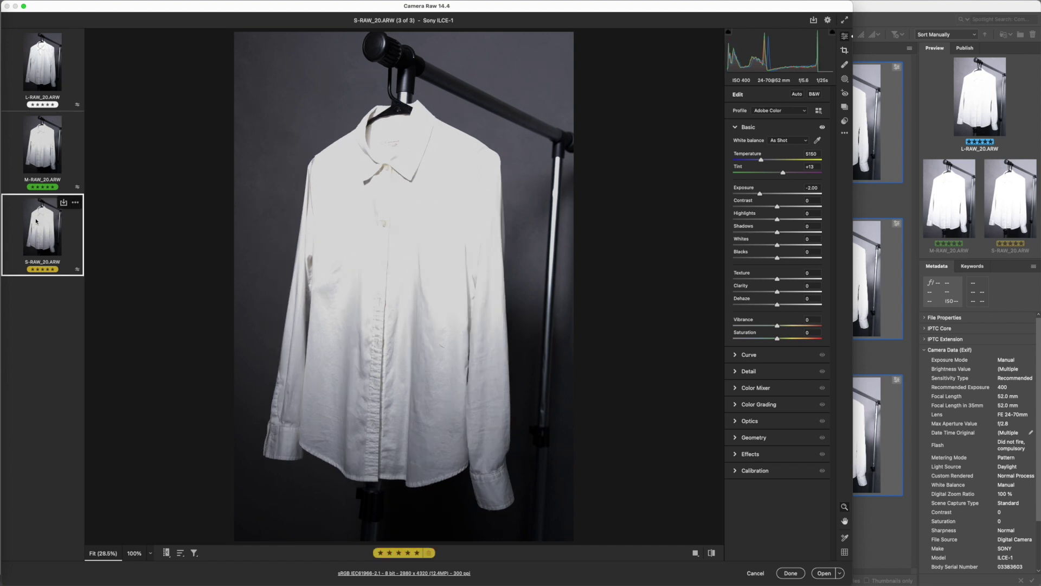
{"action": "left_click", "coordinate": [48, 81]}
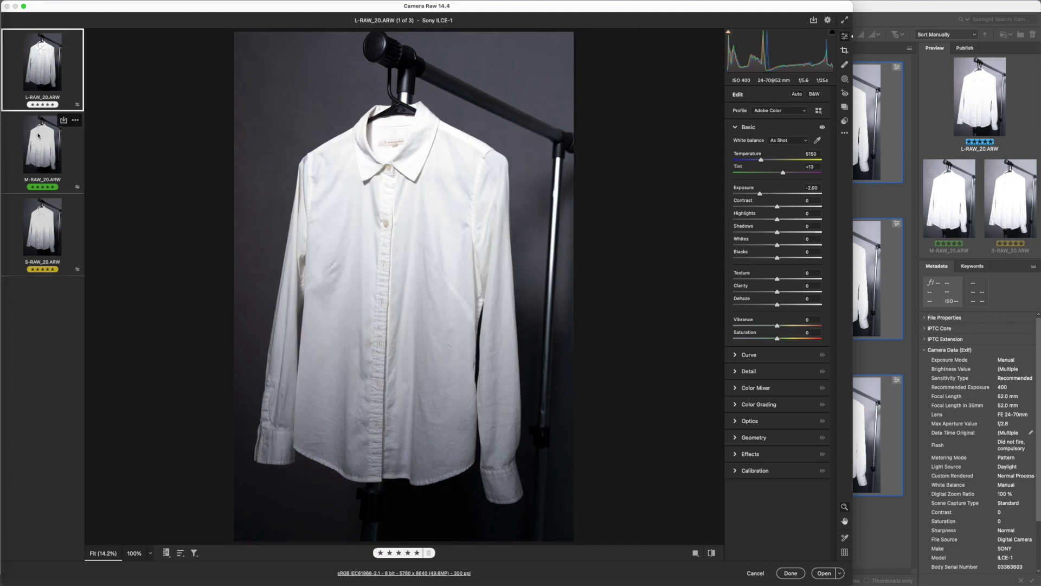
{"action": "left_click", "coordinate": [39, 140]}
{"action": "left_click", "coordinate": [53, 83]}
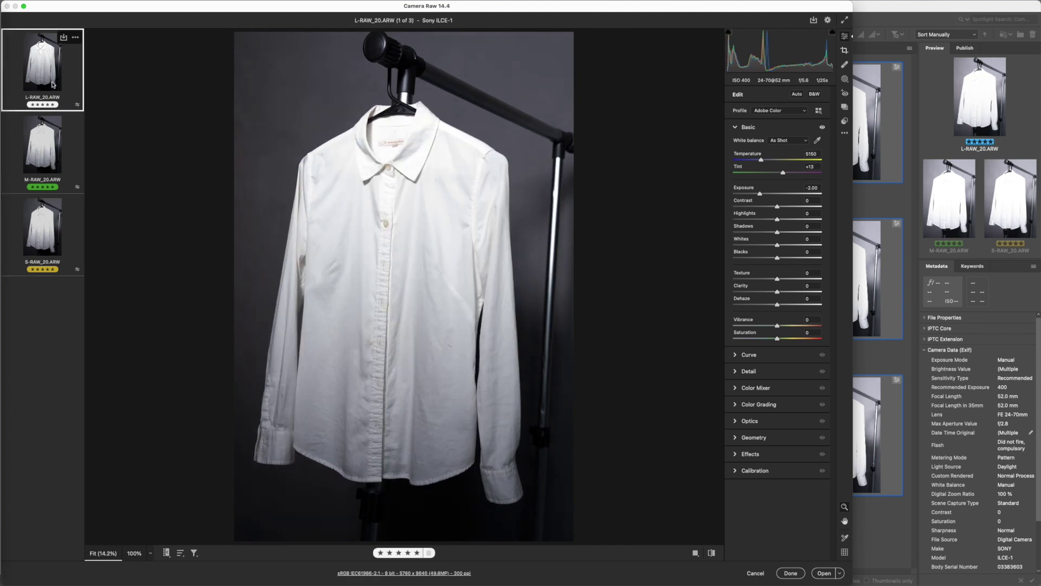
{"action": "left_click", "coordinate": [39, 142]}
{"action": "left_click", "coordinate": [46, 87]}
{"action": "left_click", "coordinate": [31, 210], "text": "shift"}
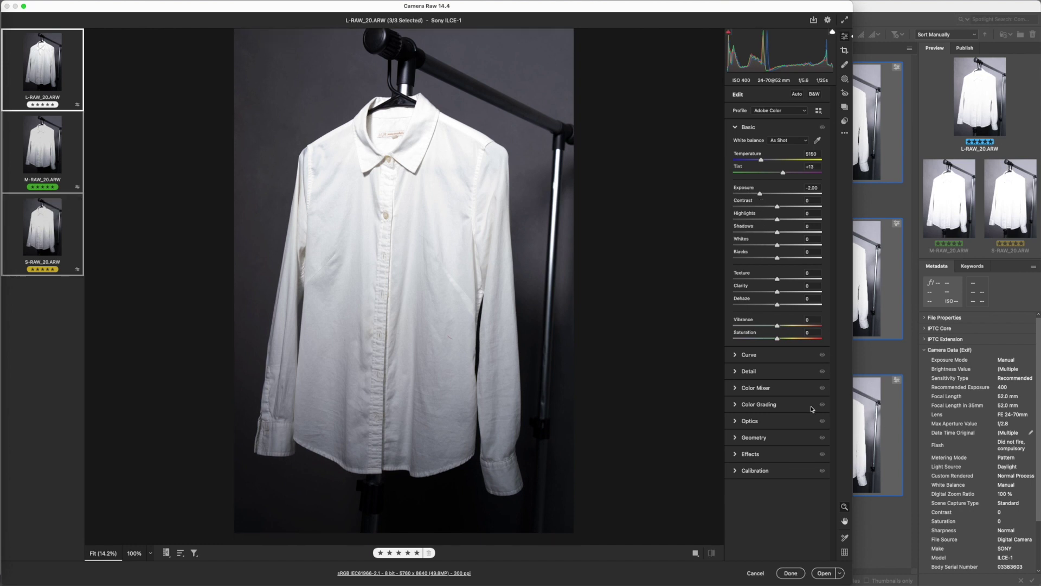
{"action": "left_click", "coordinate": [787, 572]}
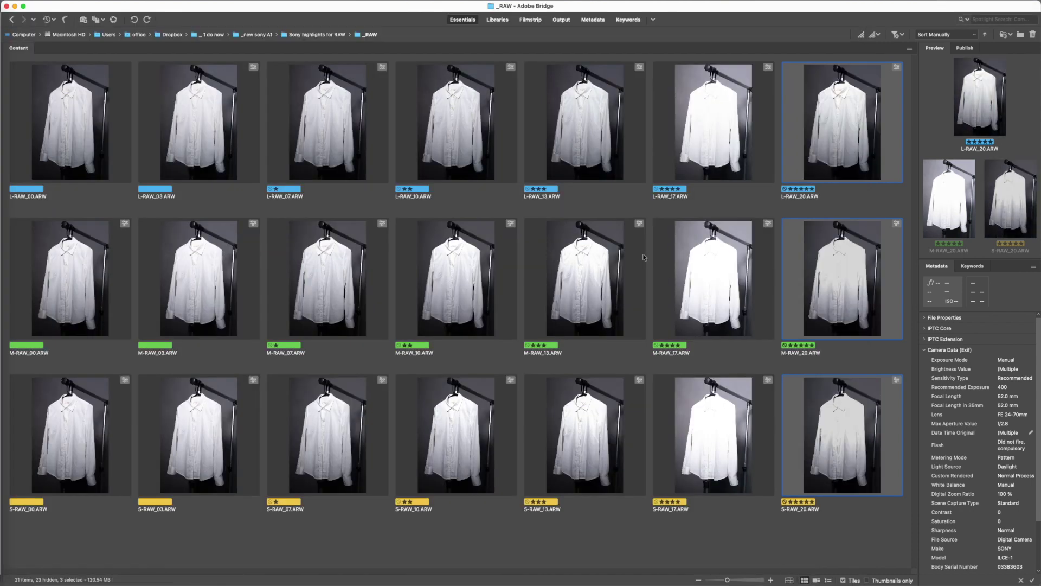
- Select L-, M- and S-RAW_07 in Bridge and open them in Camera Raw
{"action": "left_click", "coordinate": [351, 166]}
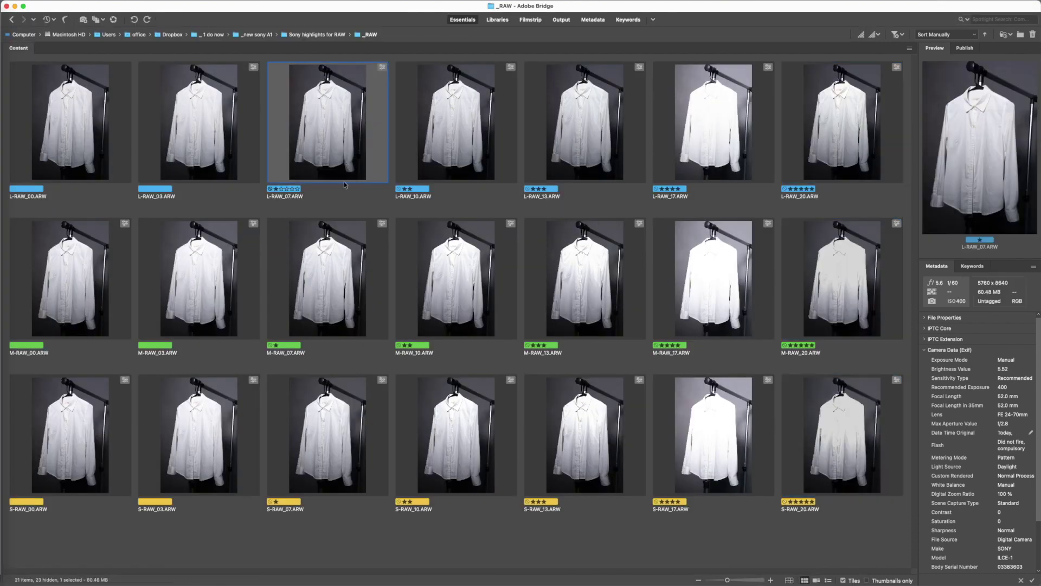
{"action": "left_click", "coordinate": [313, 270], "text": "super"}
{"action": "left_click", "coordinate": [314, 385], "text": "super"}
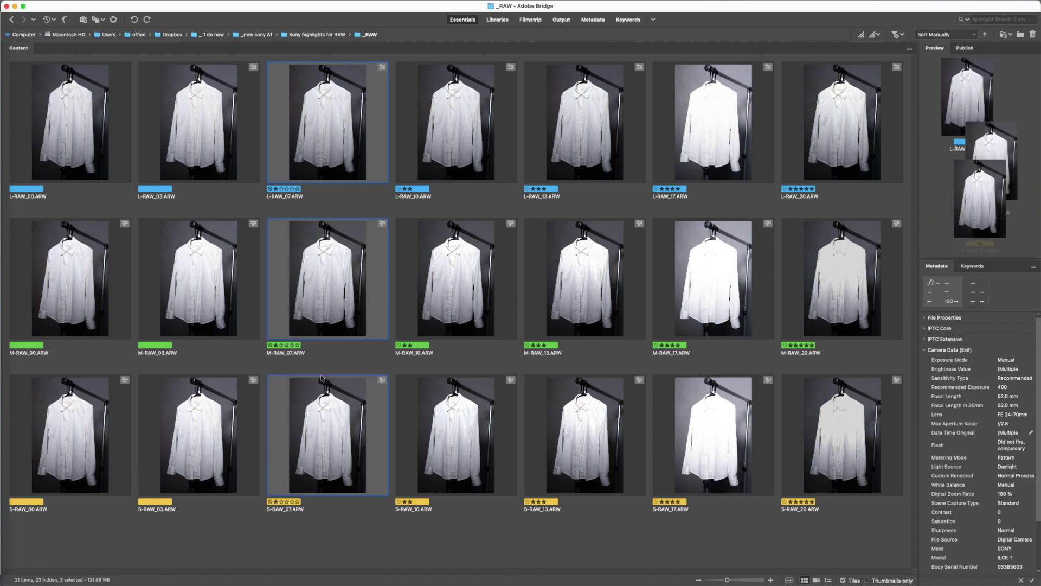
{"action": "right_click", "coordinate": [344, 111]}
{"action": "left_click", "coordinate": [377, 131]}
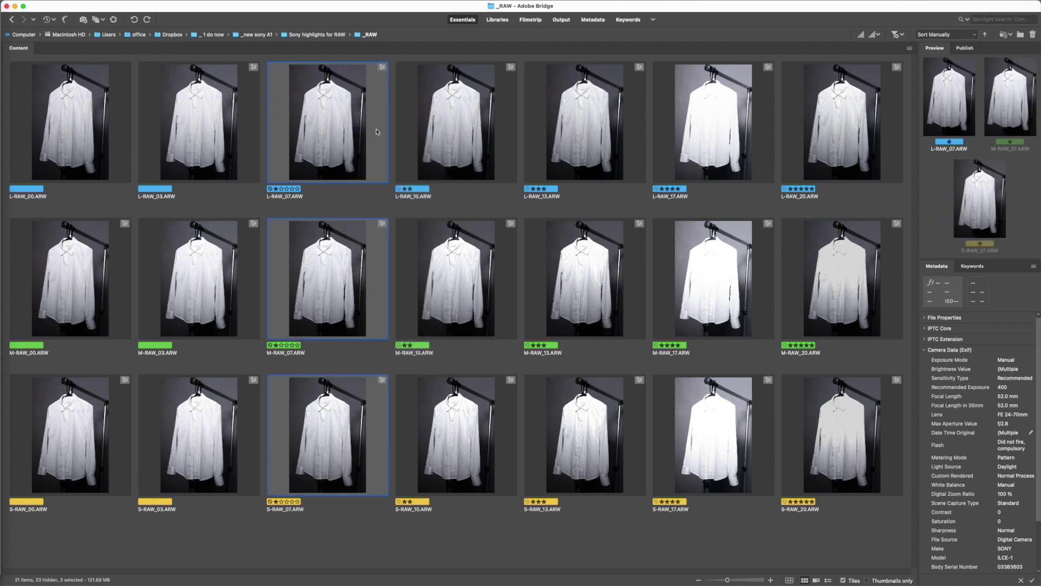
- Select all three, compare L, M and S at -0.65 exposure, and apply the edits
{"action": "key", "text": "super+a"}
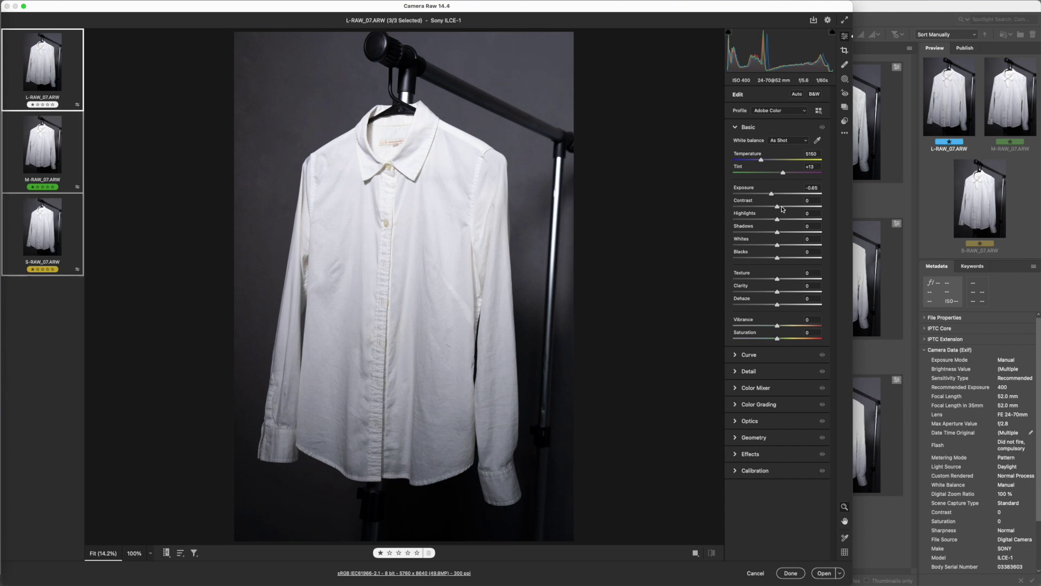
{"action": "left_click", "coordinate": [59, 64]}
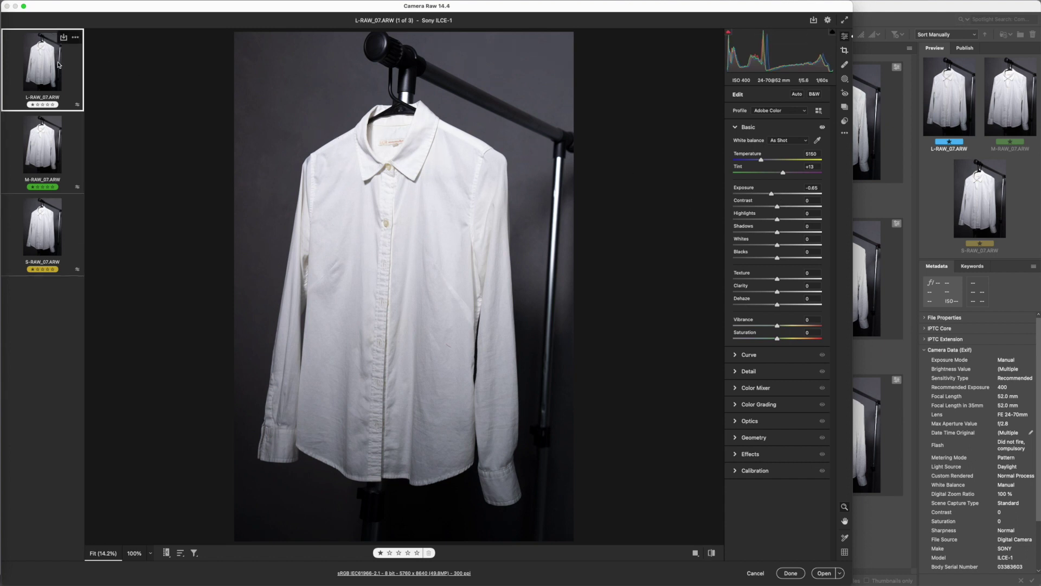
{"action": "left_click", "coordinate": [59, 120]}
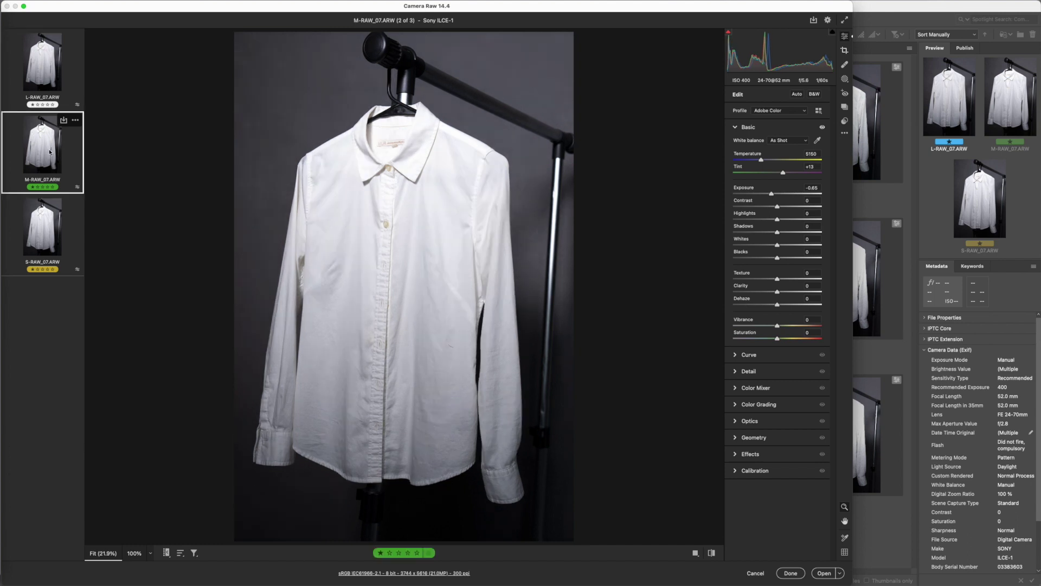
{"action": "left_click", "coordinate": [47, 220]}
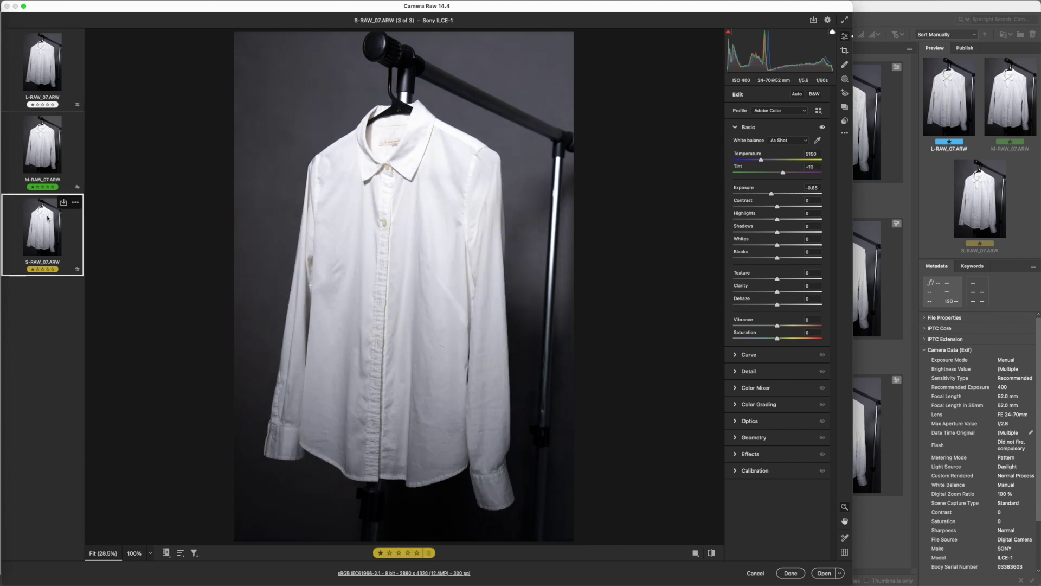
{"action": "left_click", "coordinate": [790, 574]}
{"action": "left_click", "coordinate": [477, 162]}
- Add M- and S-RAW_10 to the selection and open all three in Camera Raw
{"action": "left_click", "coordinate": [443, 256], "text": "super"}
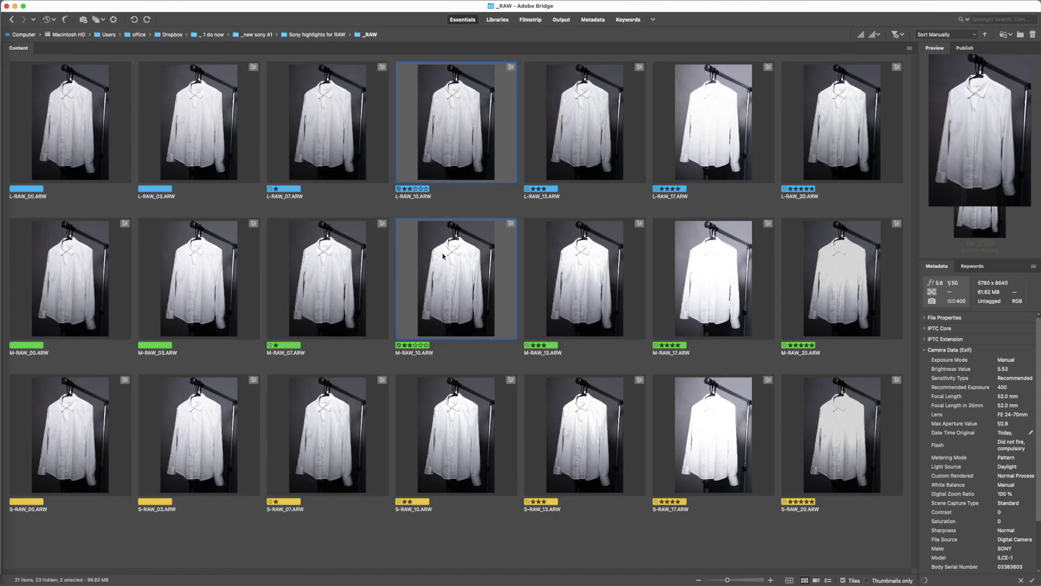
{"action": "left_click", "coordinate": [453, 401], "text": "super"}
{"action": "right_click", "coordinate": [465, 160]}
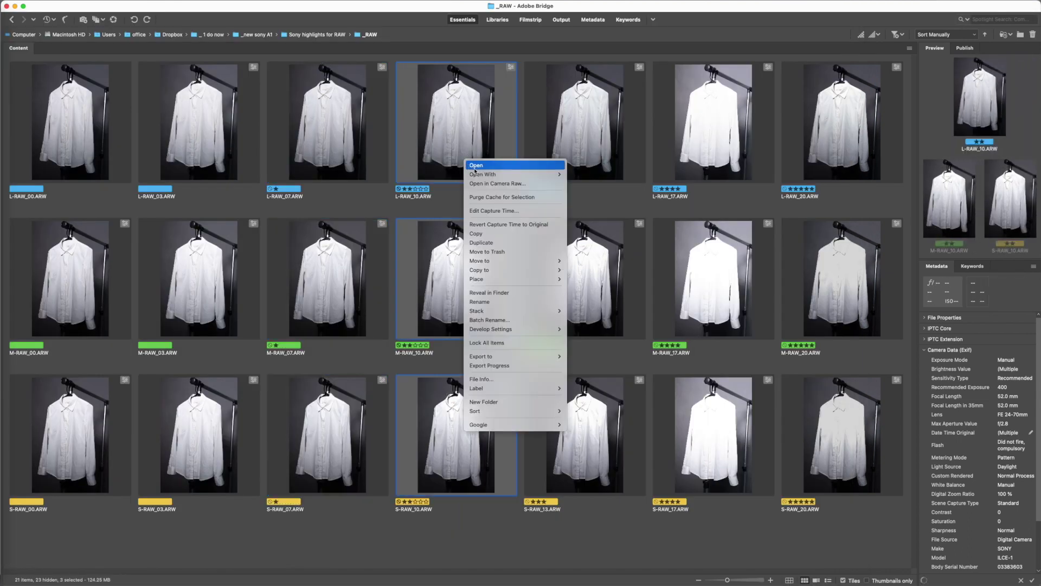
{"action": "left_click", "coordinate": [485, 183]}
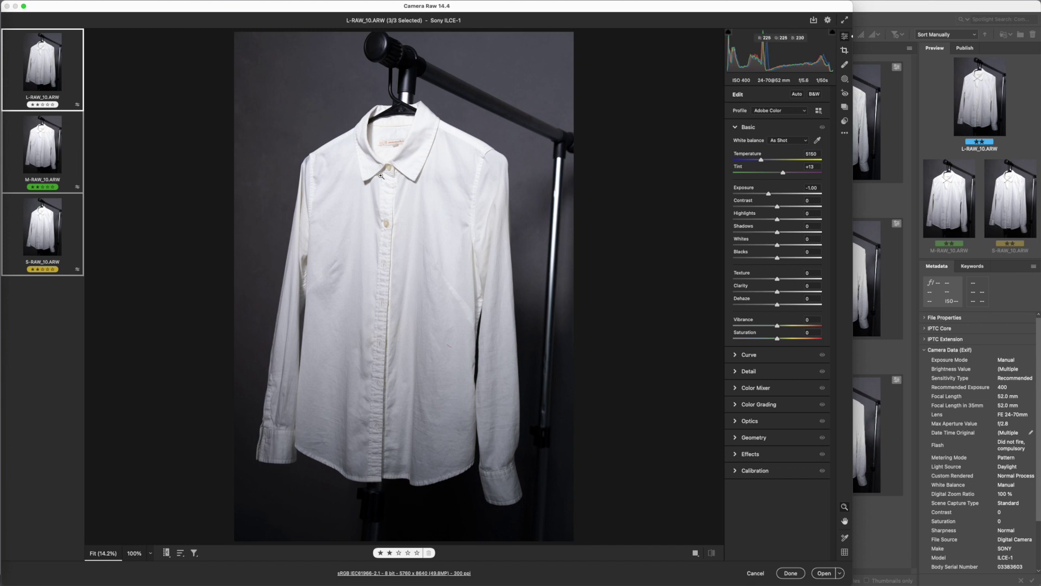
- Compare the M and S RAW_10 images at -1.00 exposure and apply the edits
{"action": "left_click", "coordinate": [52, 142]}
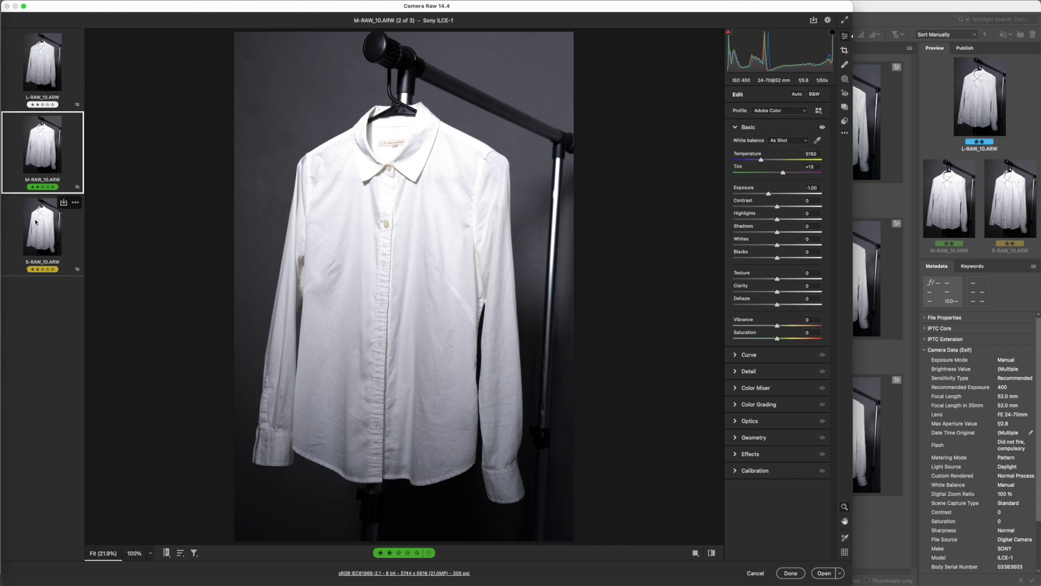
{"action": "left_click", "coordinate": [35, 223]}
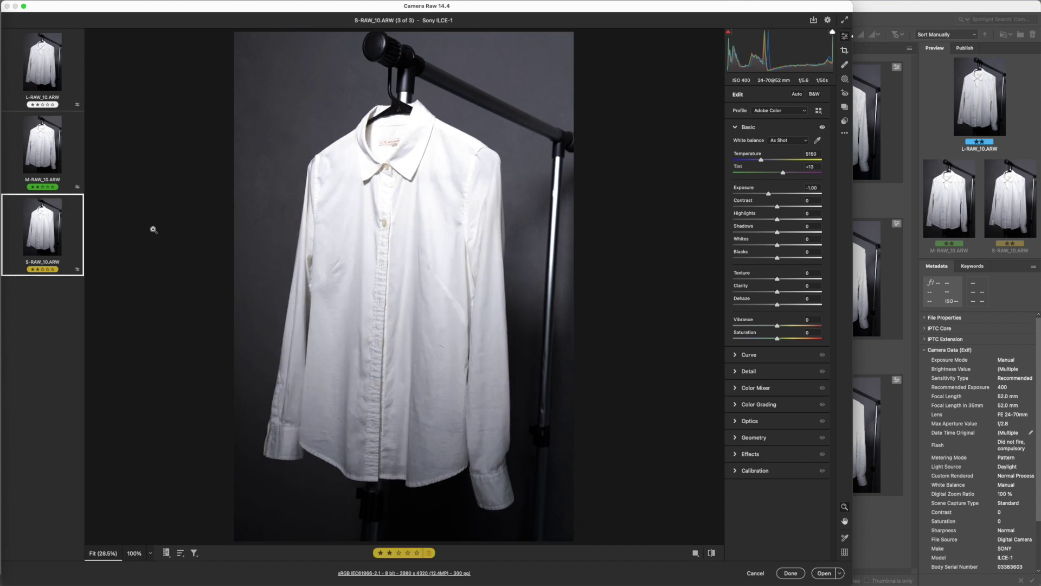
{"action": "left_click", "coordinate": [795, 576]}
{"action": "left_click", "coordinate": [583, 153]}
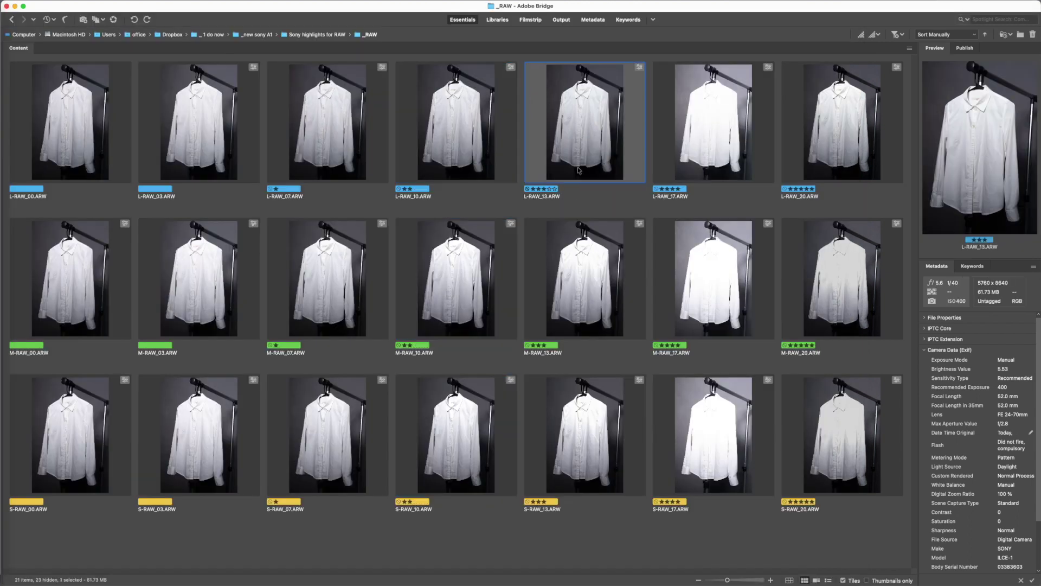
- Add M- and S-RAW_13 to the selection and open all three in Camera Raw
{"action": "left_click", "coordinate": [563, 242], "text": "super"}
{"action": "left_click", "coordinate": [585, 383], "text": "super"}
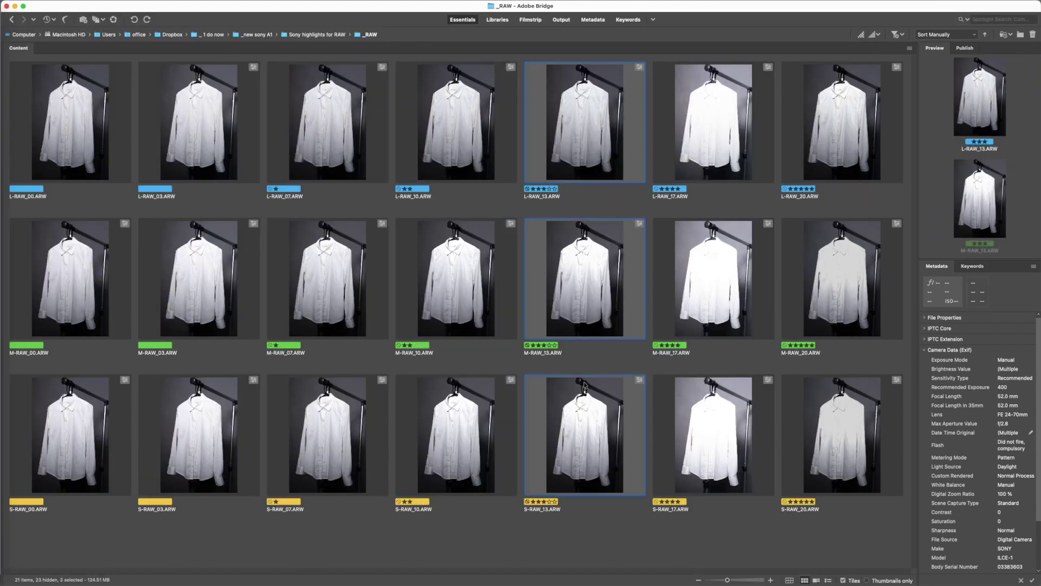
{"action": "right_click", "coordinate": [603, 110]}
{"action": "left_click", "coordinate": [622, 133]}
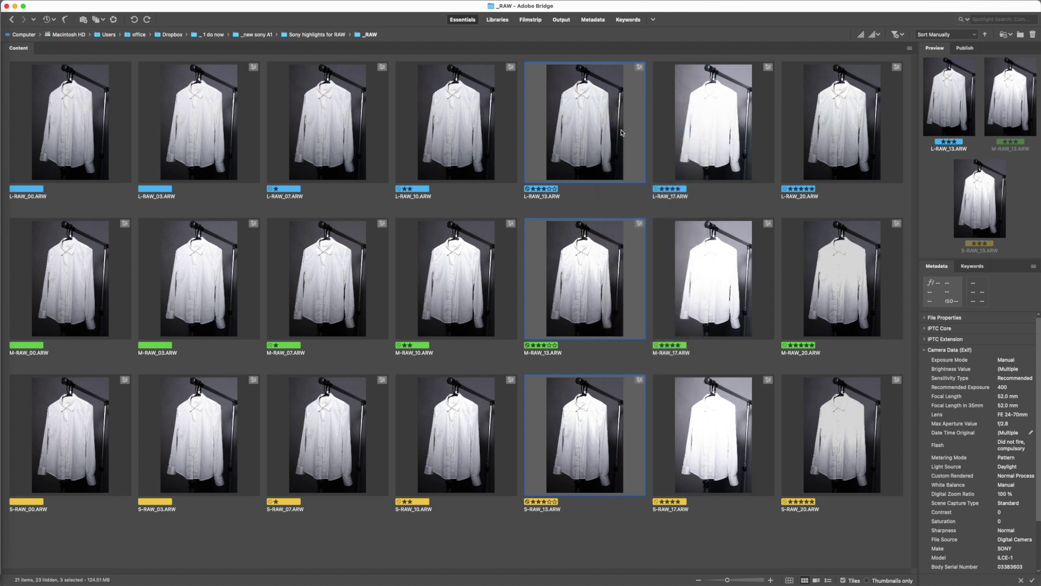
- Select all three, compare M and S at -1.35 exposure, and apply the edits
{"action": "key", "text": "super+a"}
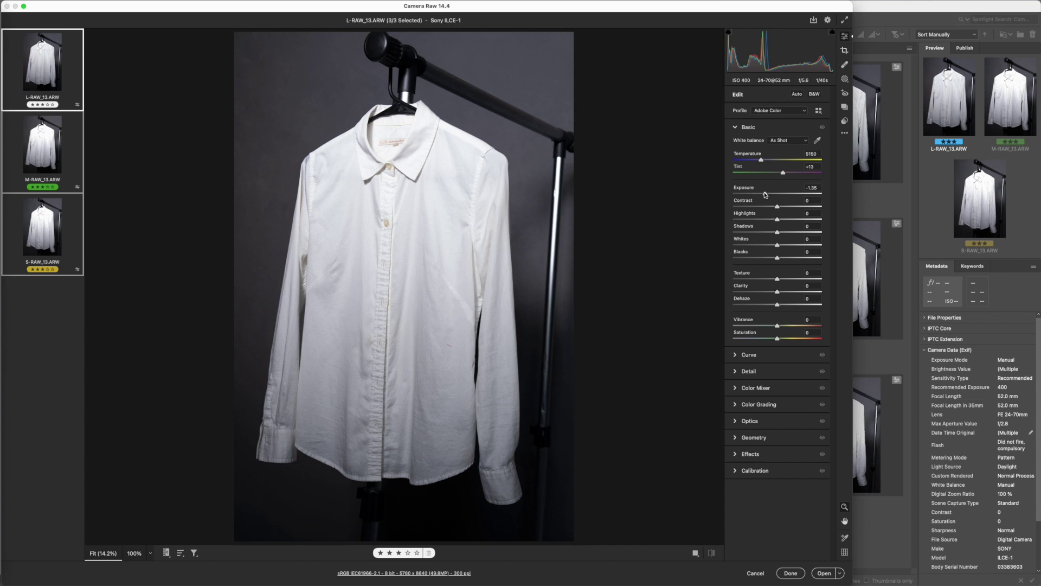
{"action": "left_click", "coordinate": [55, 152]}
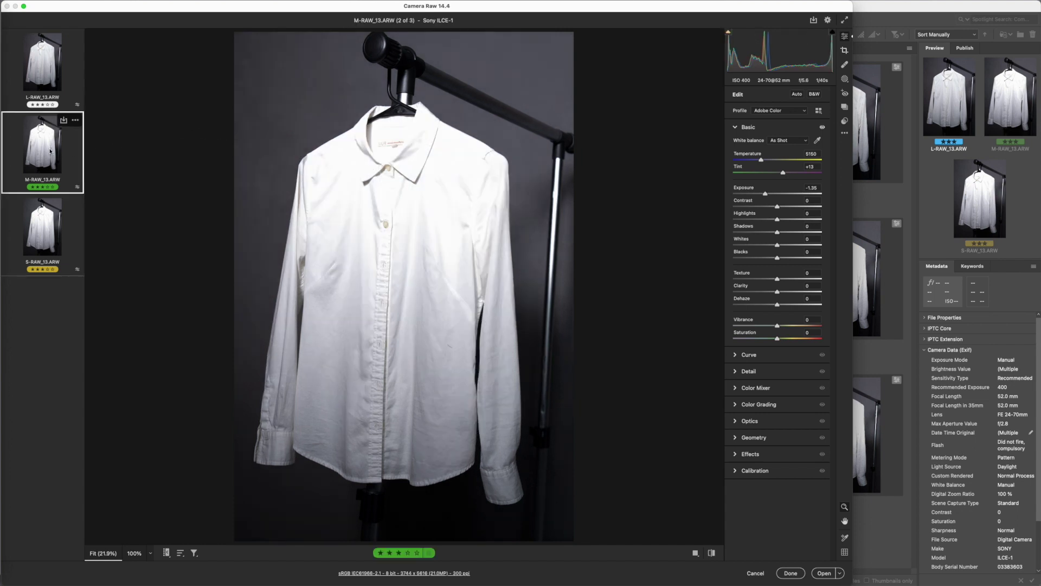
{"action": "left_click", "coordinate": [44, 237]}
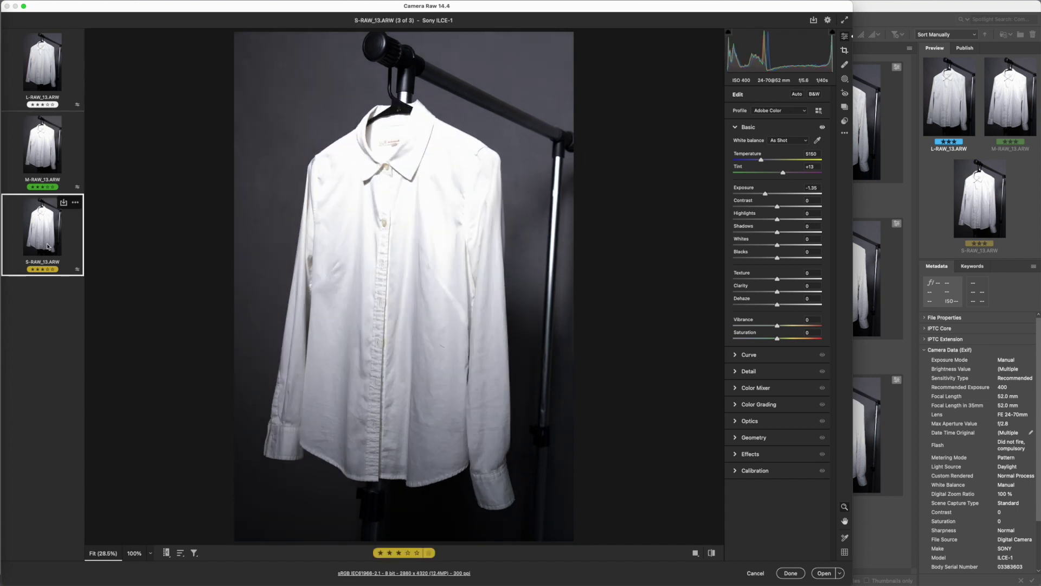
{"action": "left_click", "coordinate": [790, 573]}
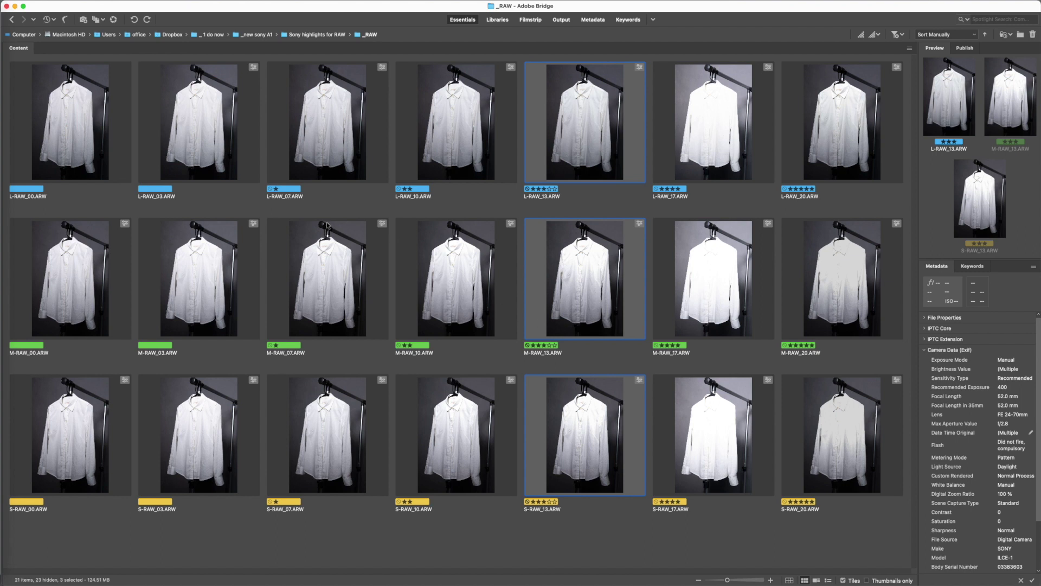
{"action": "left_click", "coordinate": [333, 182]}
{"action": "left_click", "coordinate": [332, 278]}
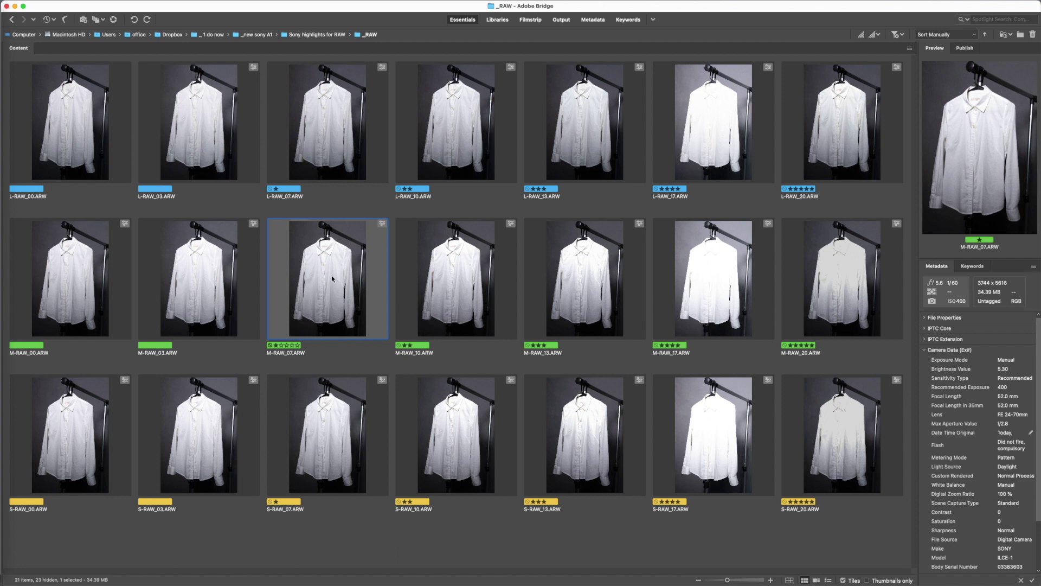
{"action": "left_click", "coordinate": [473, 282]}
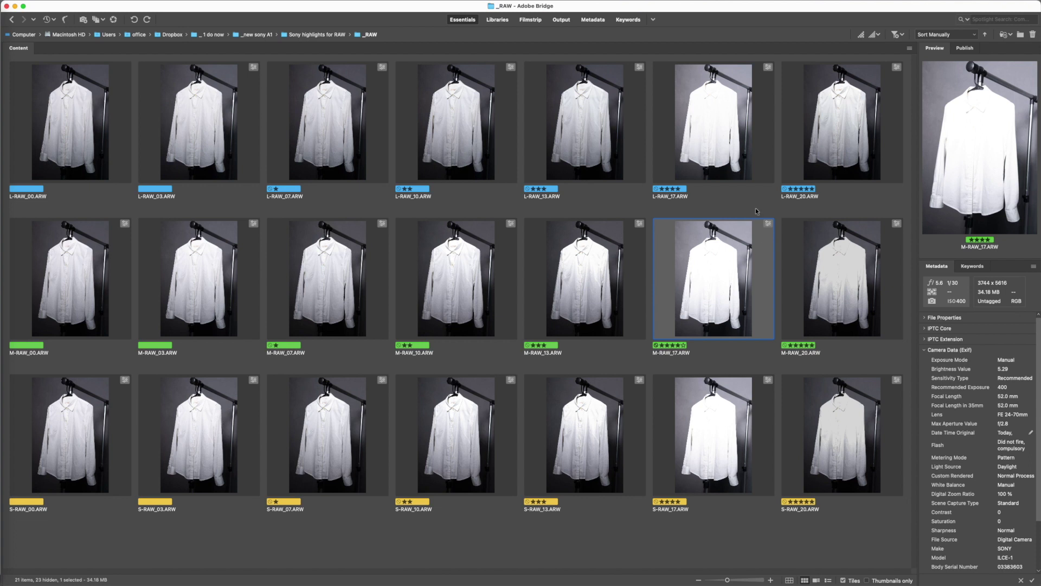
{"action": "left_click", "coordinate": [328, 119]}
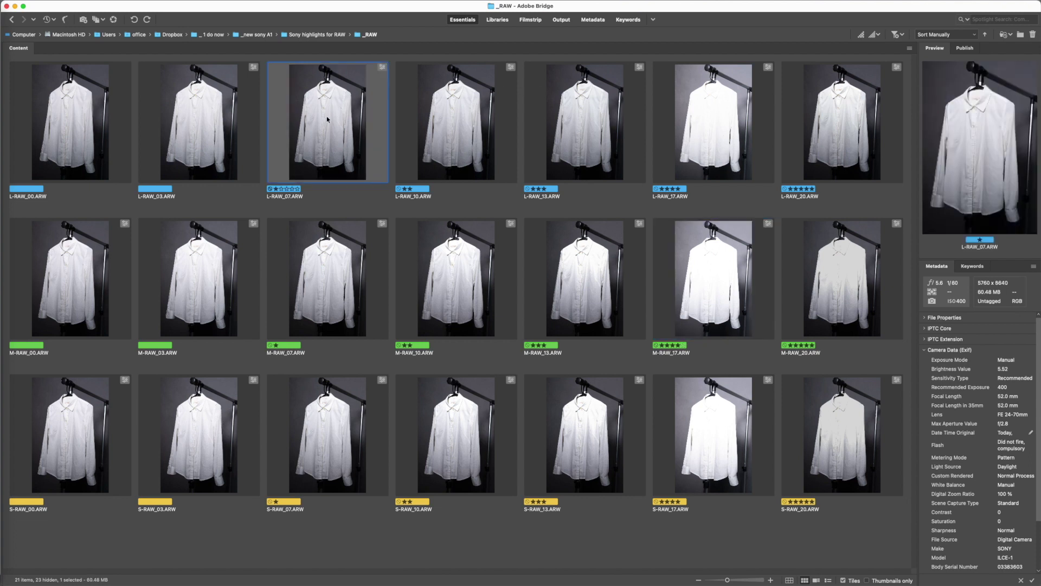